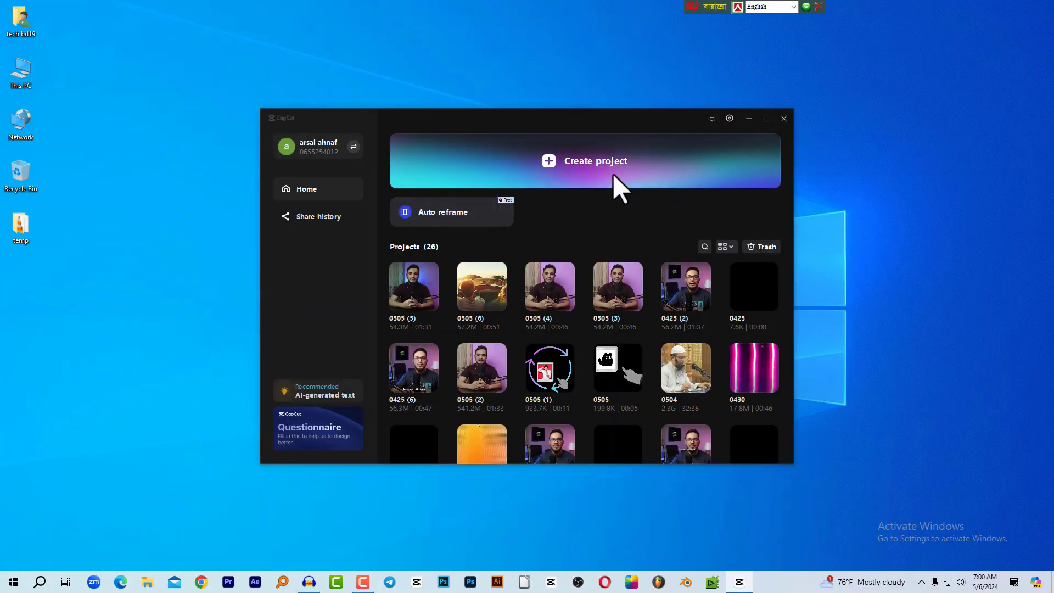
# - Create a new project and import the video master.mp4 into it
pyautogui.click(549, 167)
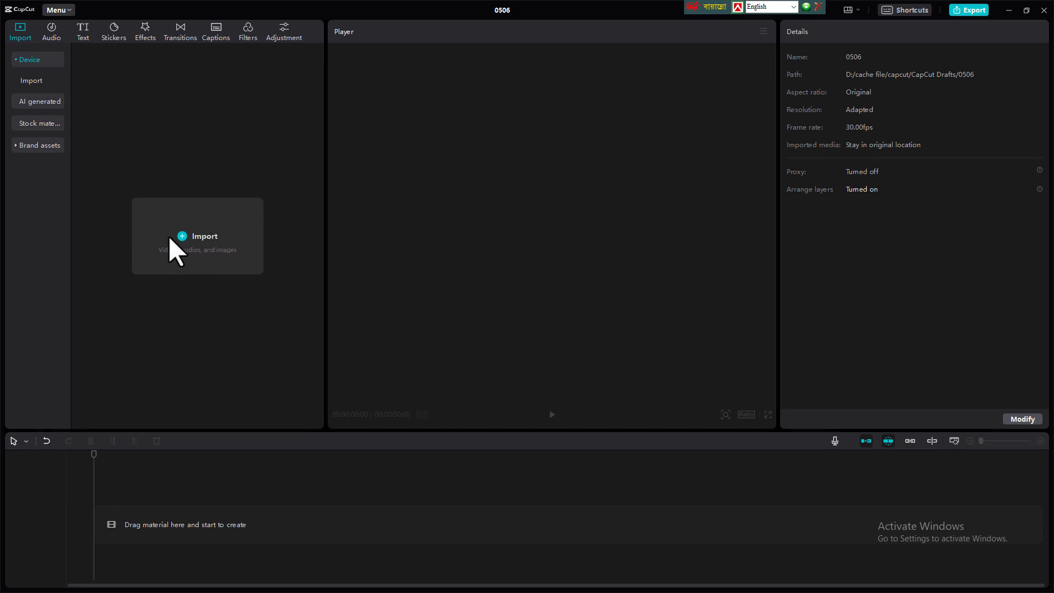
pyautogui.click(195, 233)
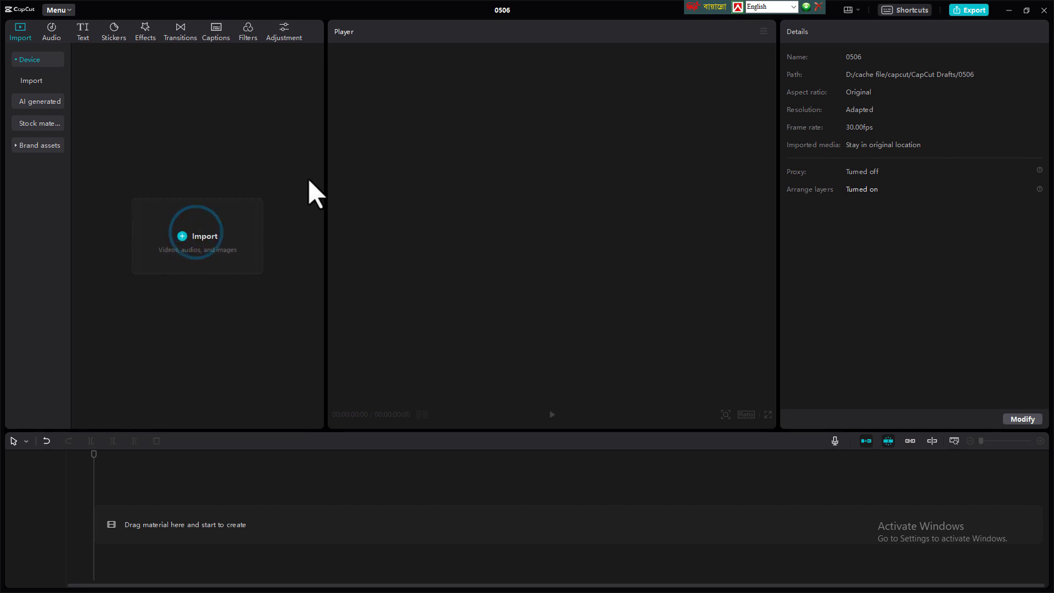
pyautogui.doubleClick(288, 120)
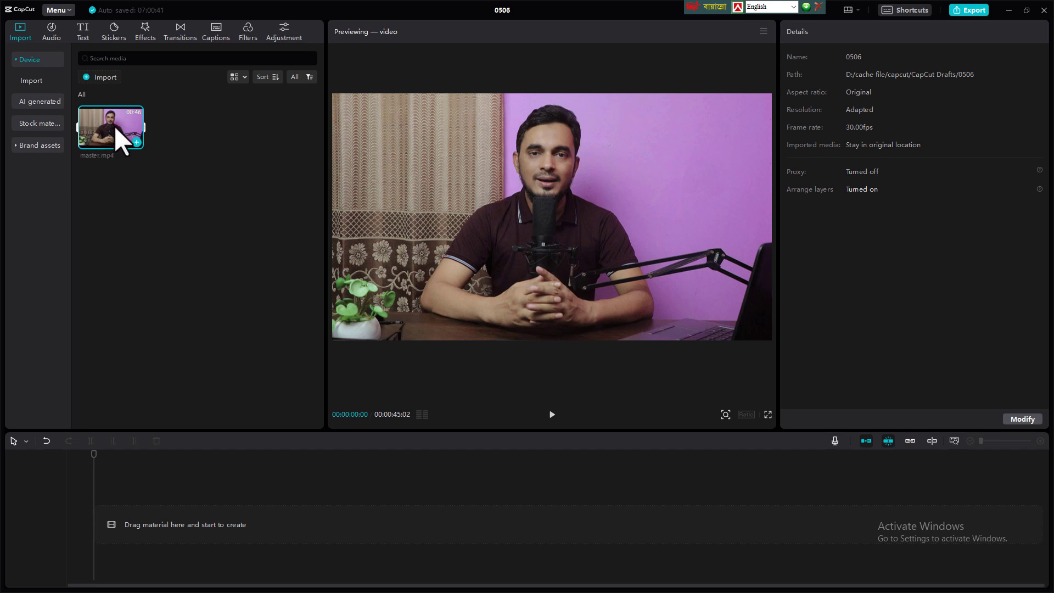
# - Place master.mp4 at the start of the timeline and select the clip
pyautogui.moveTo(114, 128); pyautogui.dragTo(92, 507)
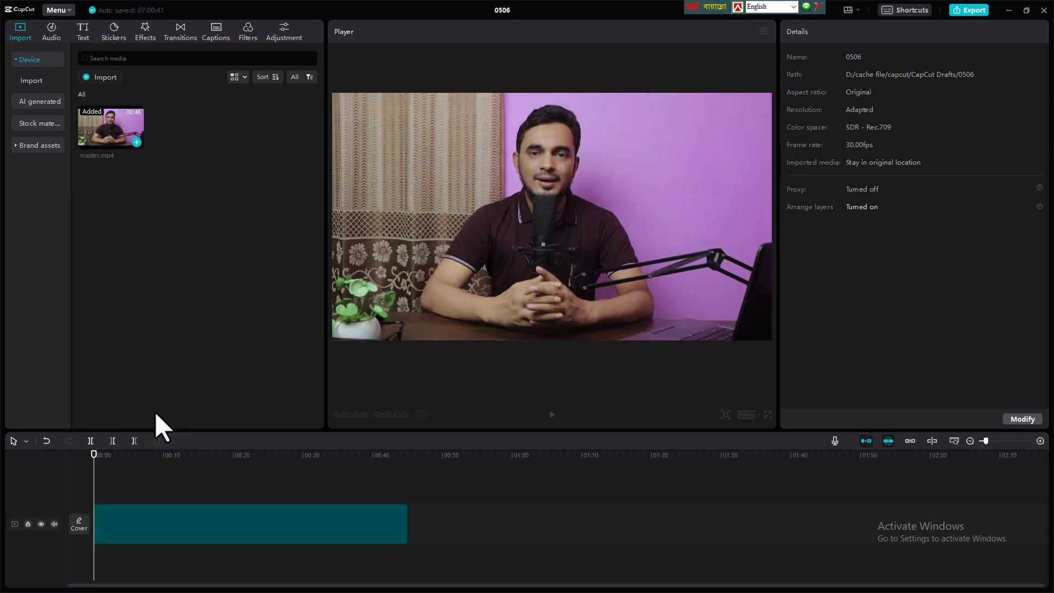
pyautogui.click(110, 462)
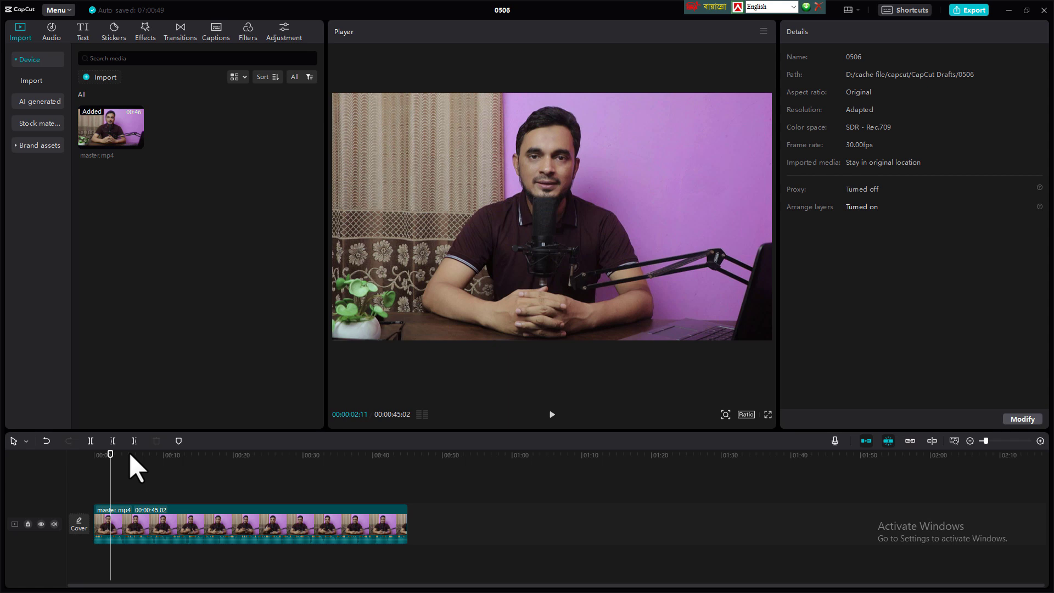
pyautogui.click(259, 522)
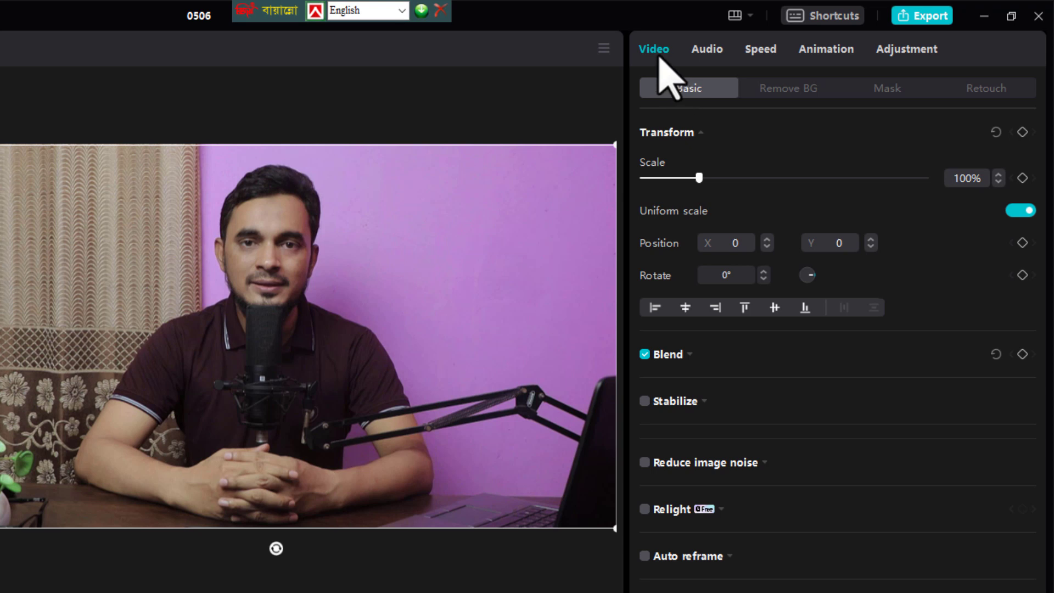
# - Enable Relight in the selected clip's basic video settings and bring its facial presets into view
pyautogui.click(690, 90)
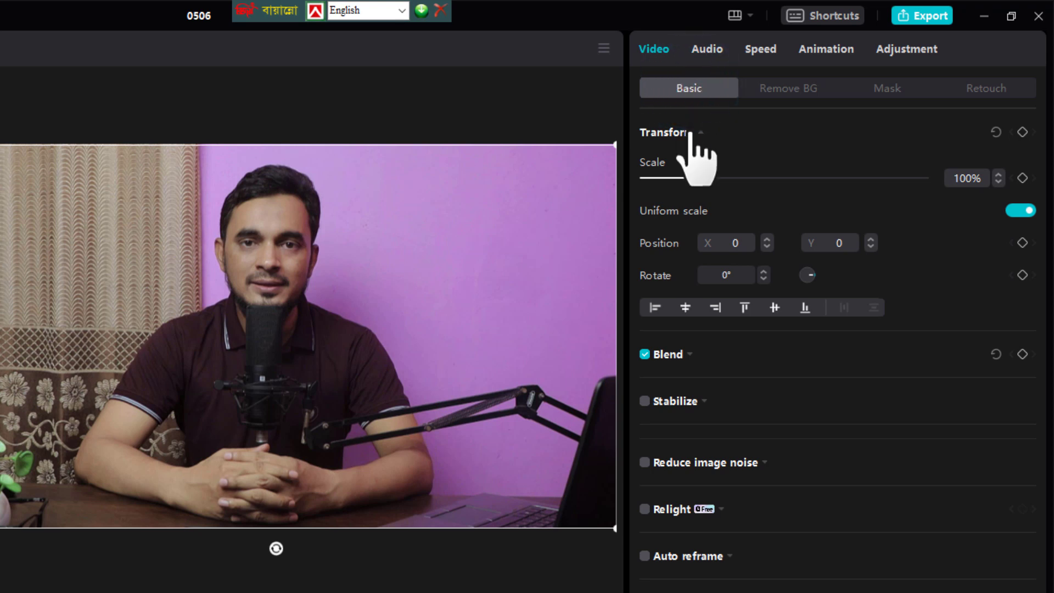
pyautogui.scroll(-1, 878, 231)
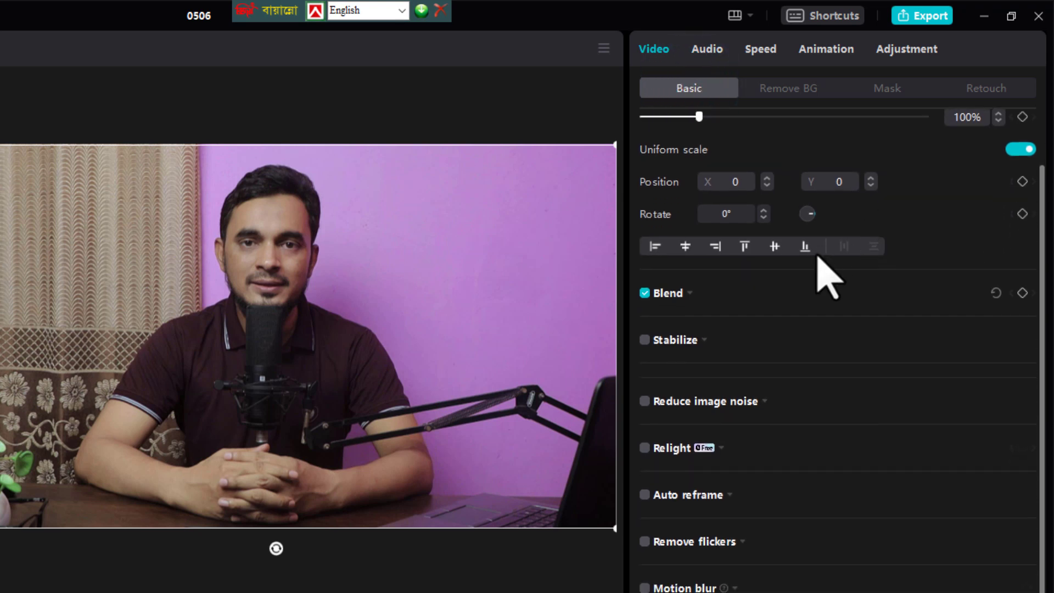
pyautogui.scroll(1, 647, 494)
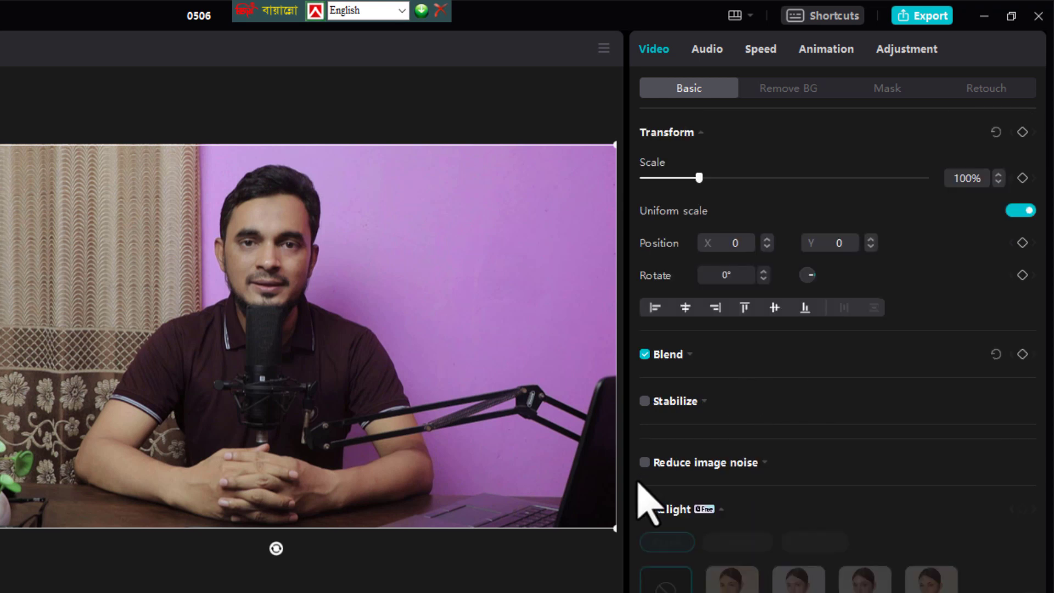
pyautogui.click(644, 509)
pyautogui.scroll(-1, 729, 532)
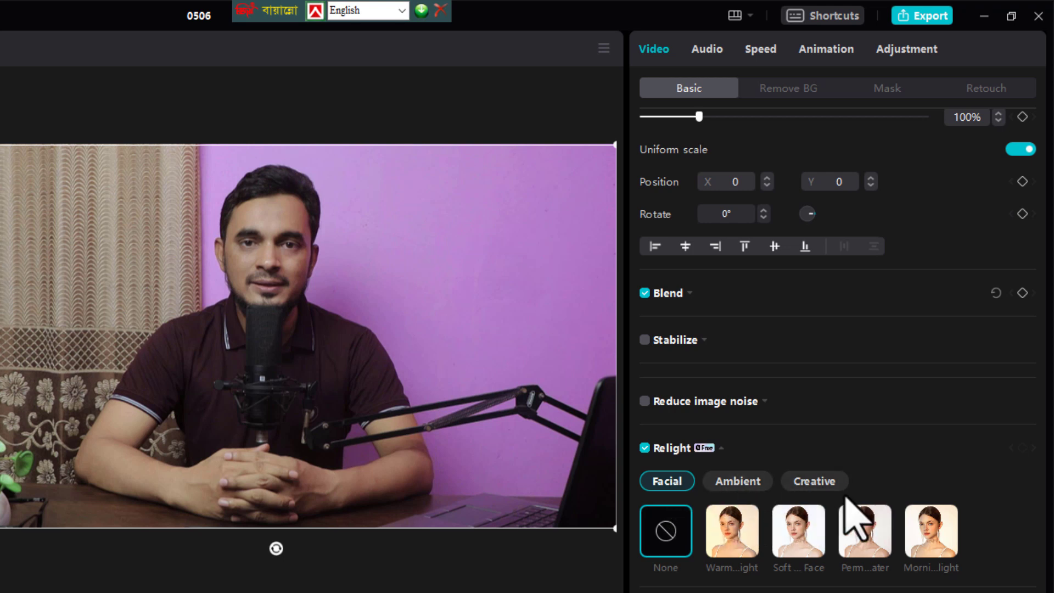
pyautogui.scroll(-1, 826, 477)
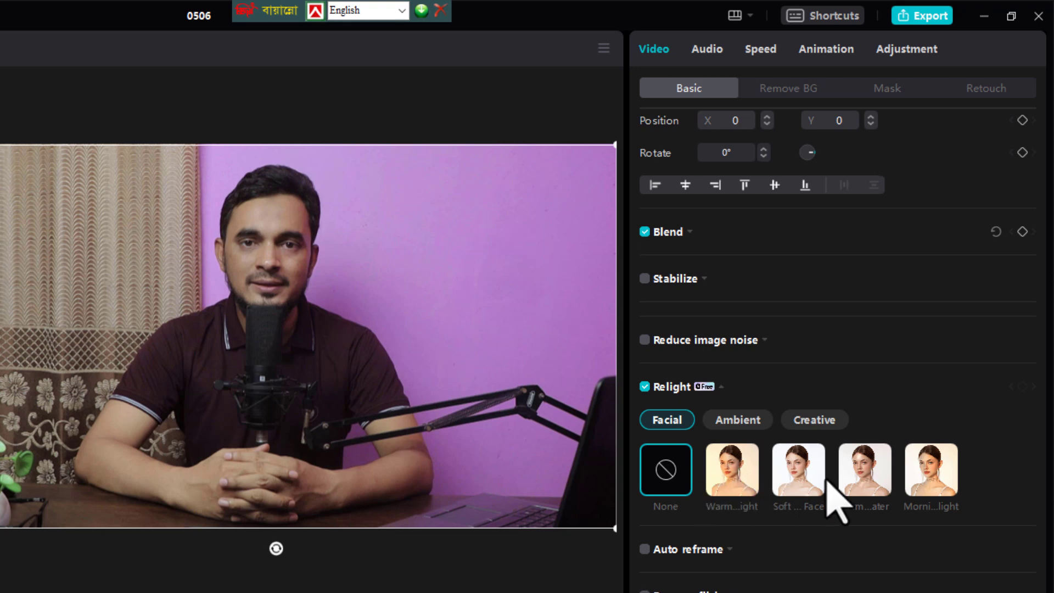
# - Try each of the four facial Relight presets on the clip, from the warm light to the morning light
pyautogui.click(741, 470)
pyautogui.click(823, 478)
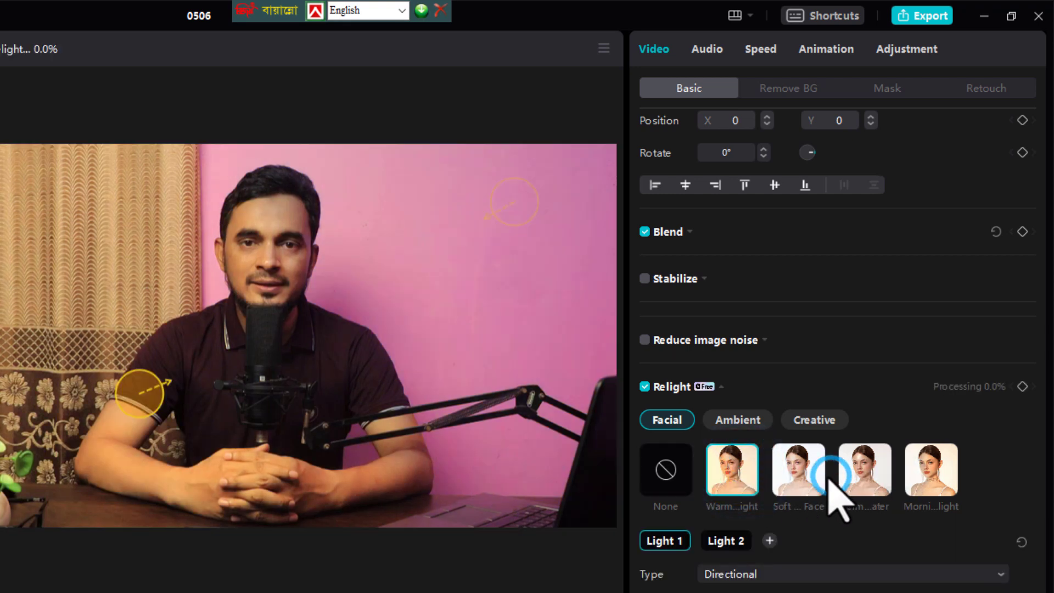
pyautogui.click(862, 480)
pyautogui.click(925, 473)
# - Try the first three ambient Relight presets, from Neon Bicolor to the teal backlight
pyautogui.click(738, 419)
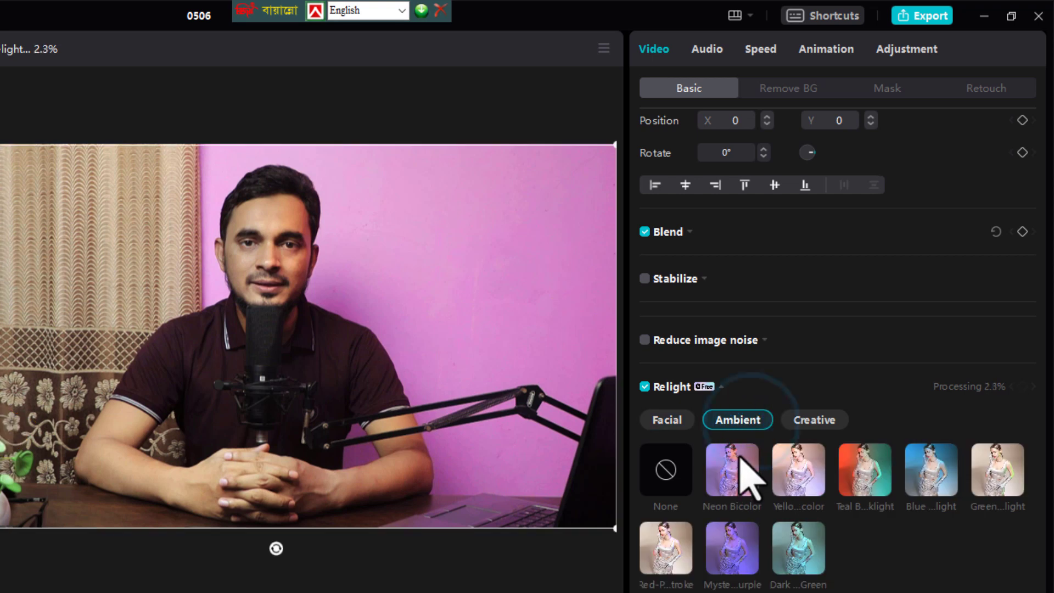
pyautogui.click(733, 475)
pyautogui.click(816, 479)
pyautogui.click(863, 480)
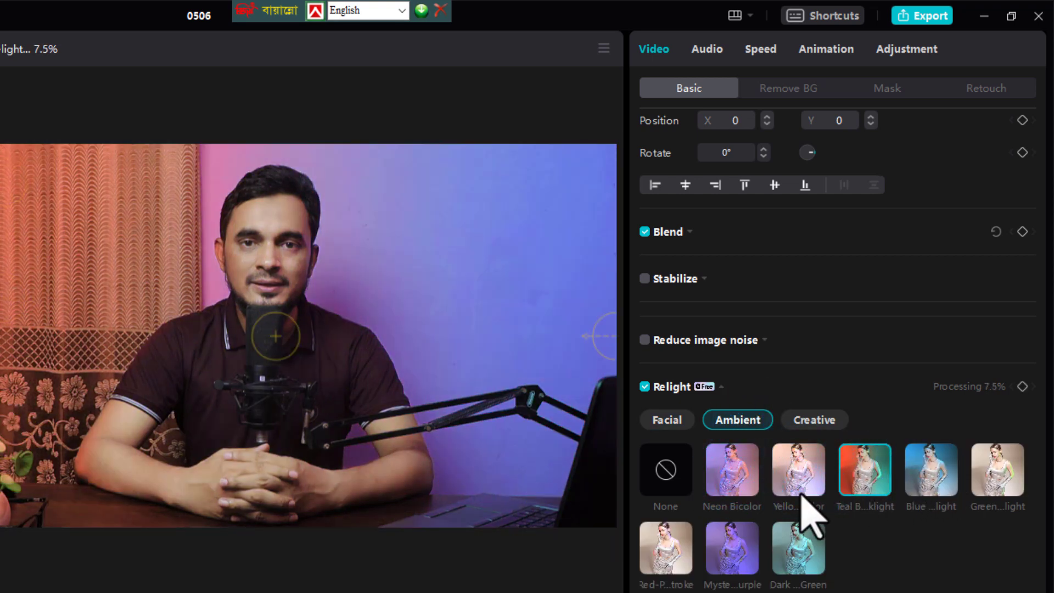
# - Try the rainbow spot preset among the creative Relight effects
pyautogui.click(820, 421)
pyautogui.click(742, 470)
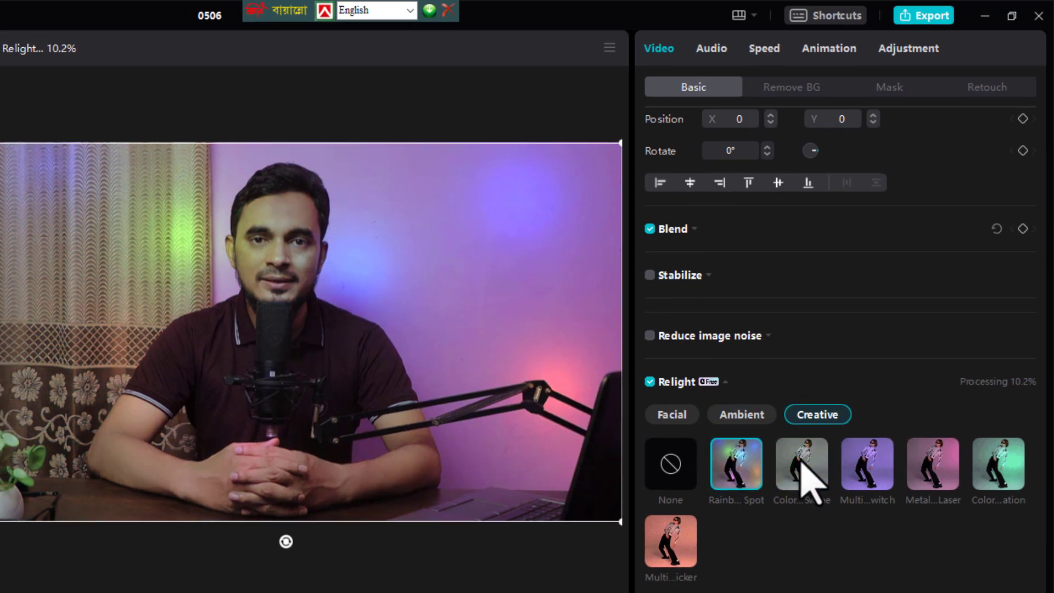
pyautogui.scroll(-1, 869, 356)
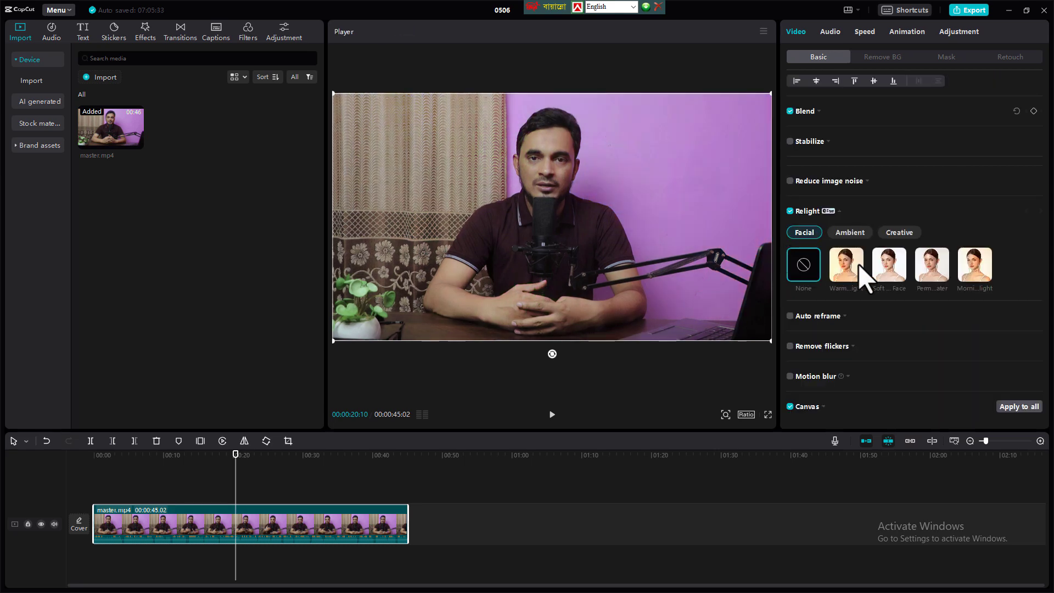
# - Apply the soft face facial preset and look over its Light 1 settings
pyautogui.click(889, 269)
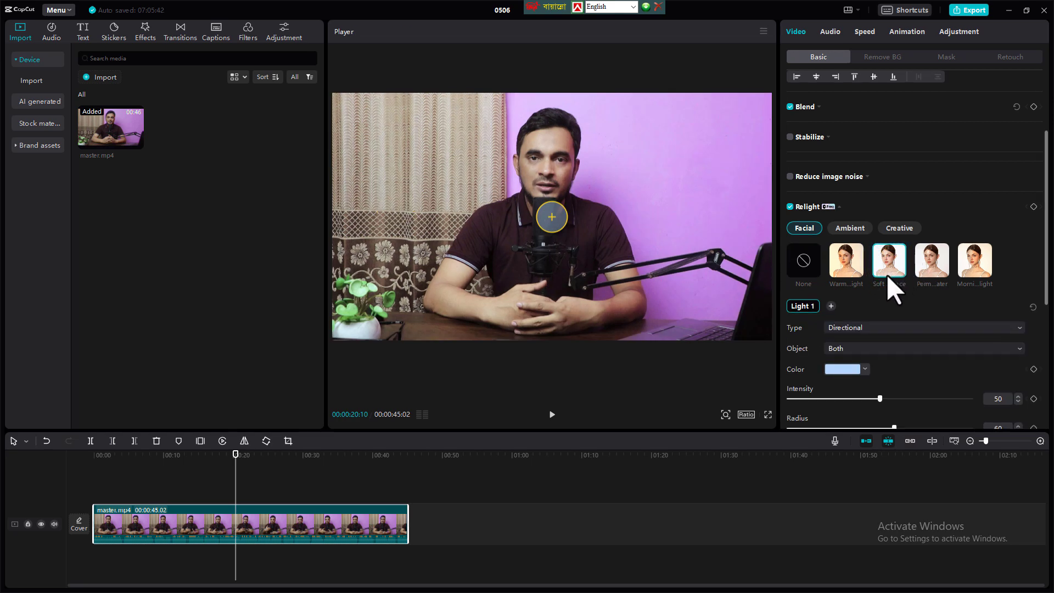
pyautogui.scroll(-2, 887, 277)
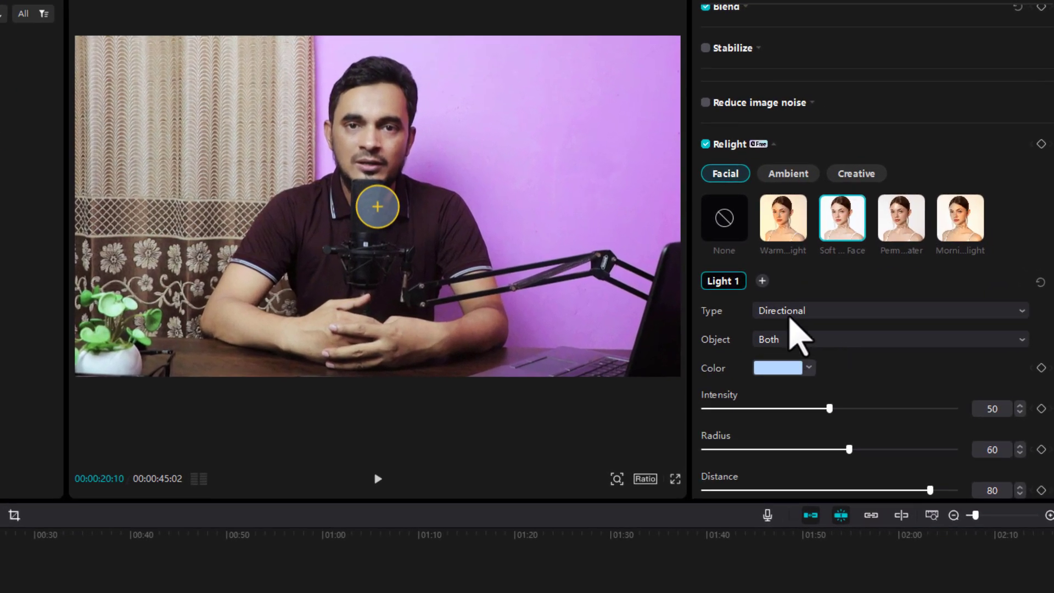
pyautogui.scroll(-2, 796, 332)
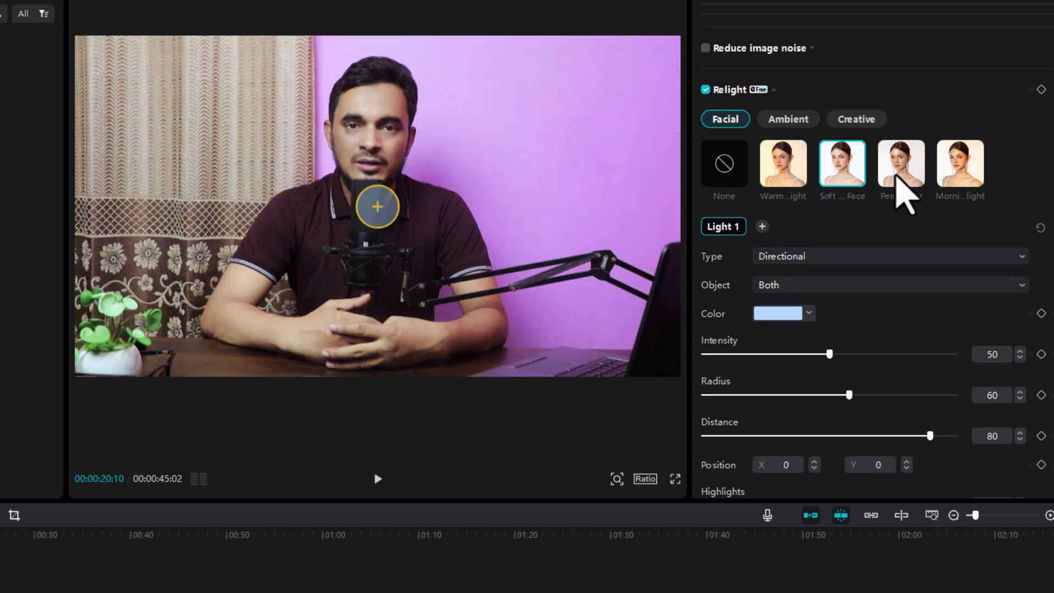
# - Try the morning light facial preset, view its Light 2, and return to the soft face preset
pyautogui.click(955, 184)
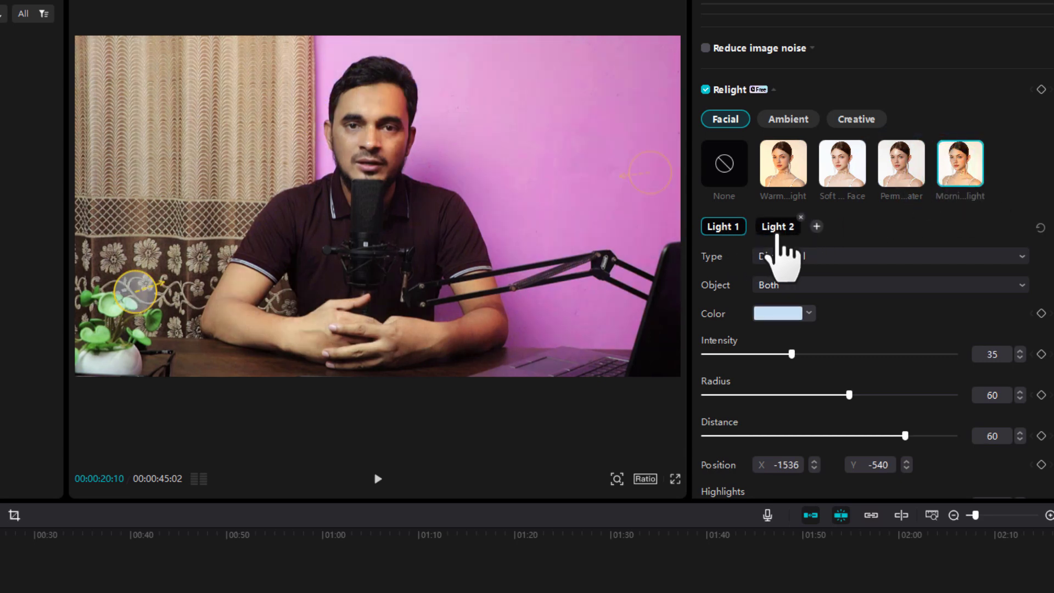
pyautogui.click(779, 227)
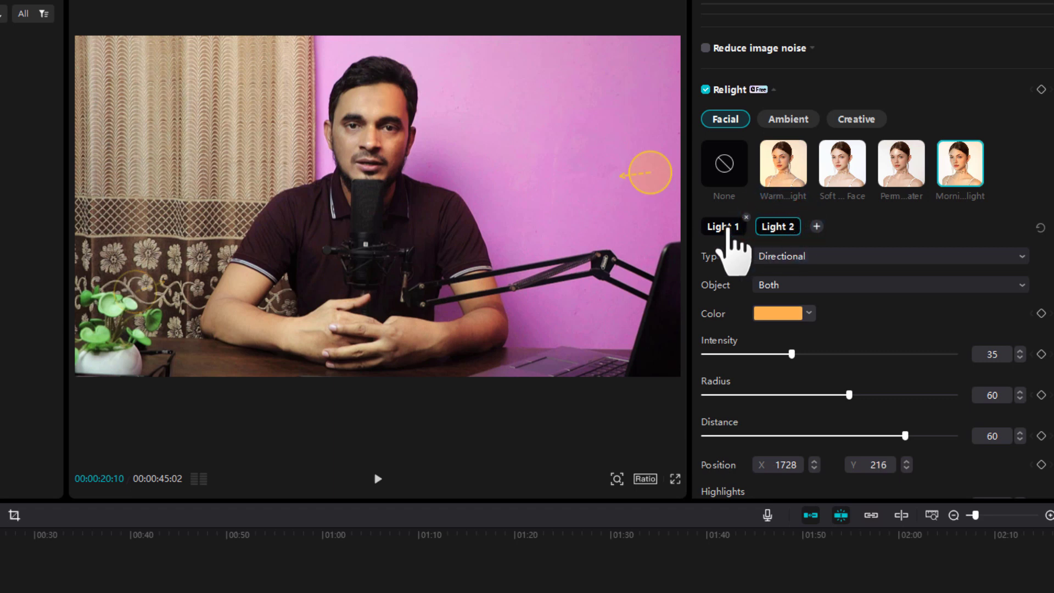
pyautogui.click(849, 177)
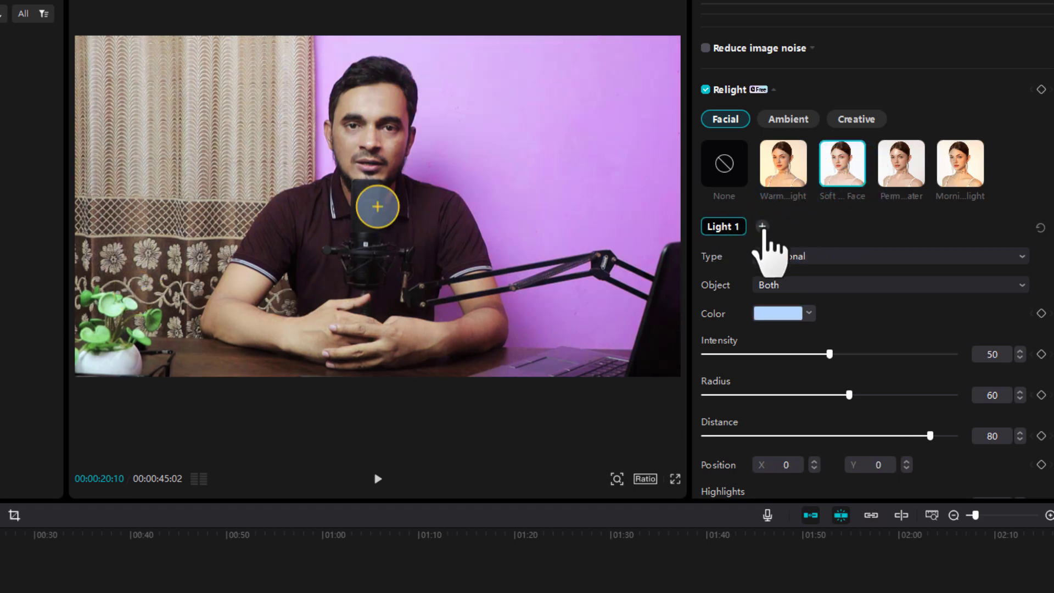
# - Apply the morning light preset, move Light 1 to about X -1349, Y -368, and shift Light 2 toward the speaker
pyautogui.click(954, 166)
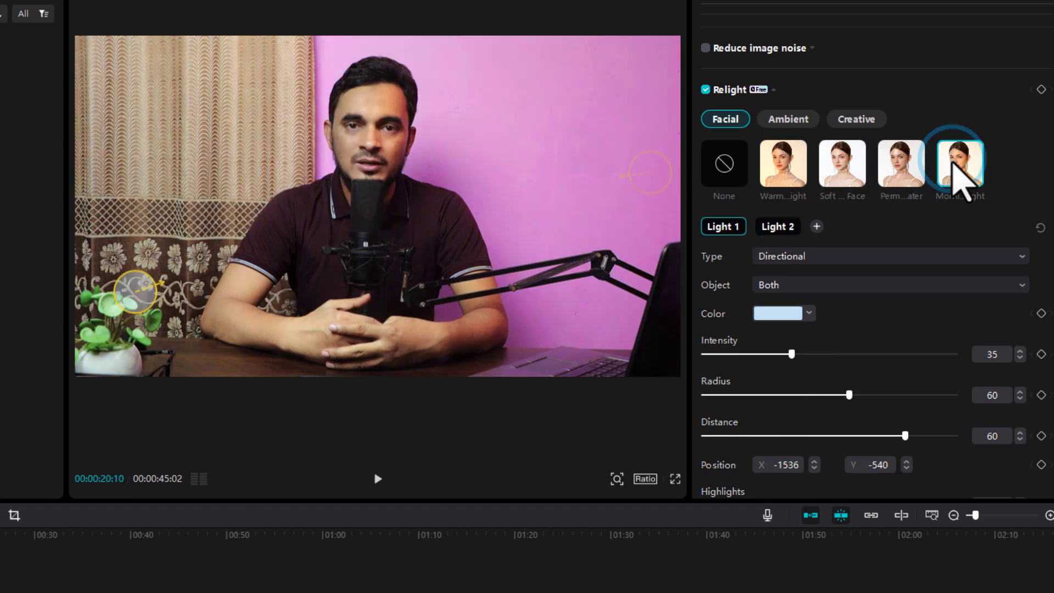
pyautogui.click(730, 229)
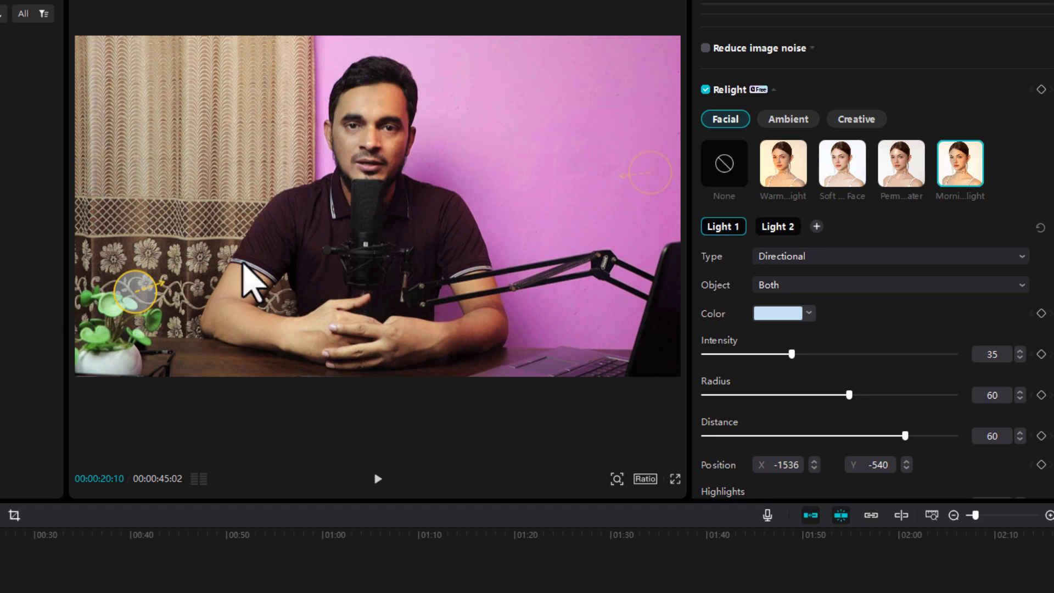
pyautogui.moveTo(136, 297); pyautogui.dragTo(167, 244)
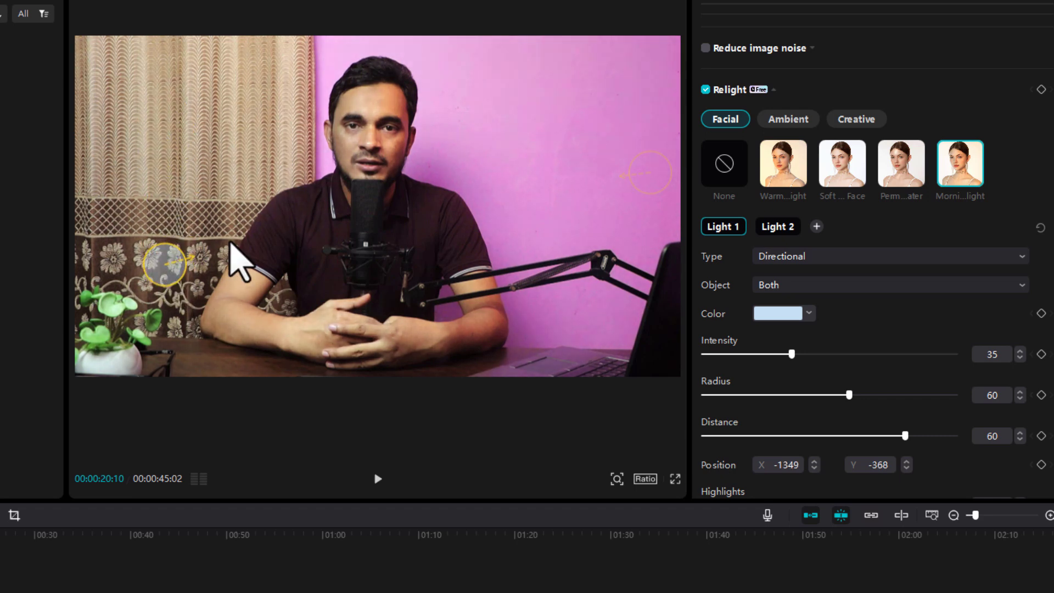
pyautogui.click(774, 227)
pyautogui.moveTo(629, 173); pyautogui.dragTo(580, 182)
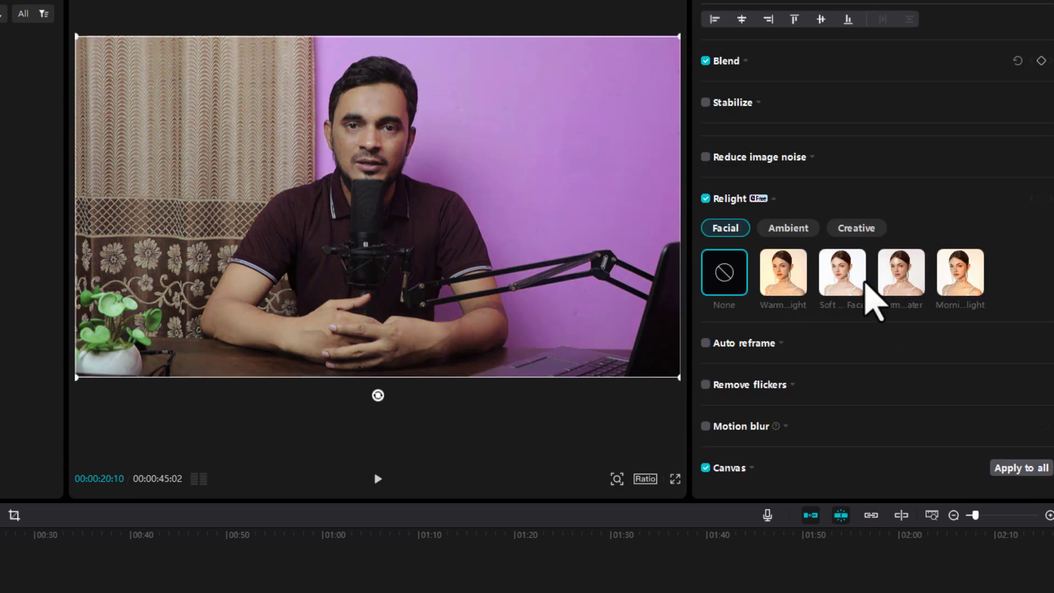
# - Apply the soft face facial preset and move Light 1 beside the speaker's head, at about X -887, Y 187
pyautogui.click(848, 276)
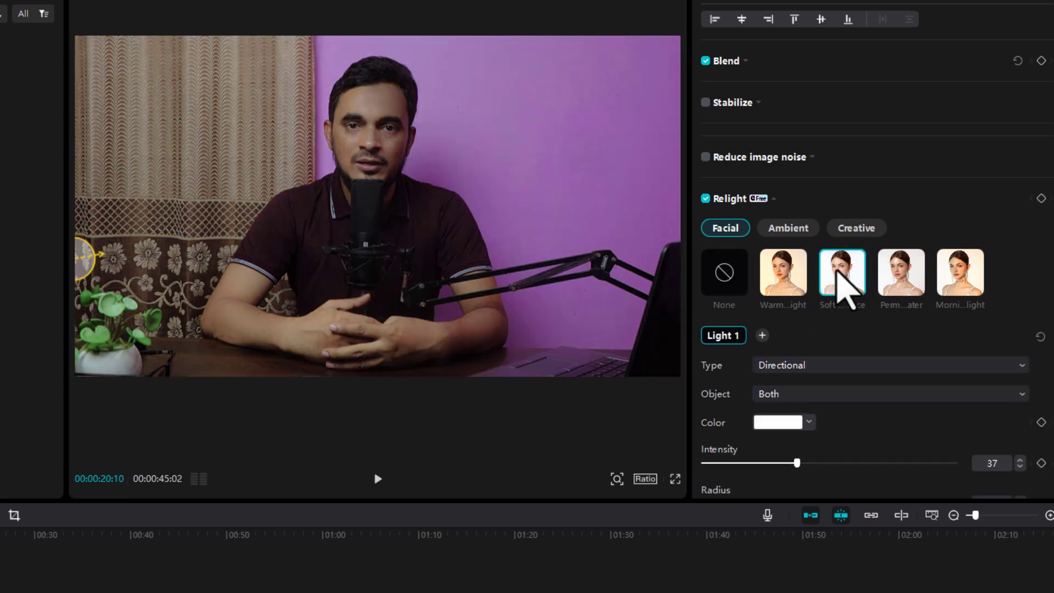
pyautogui.scroll(-2, 795, 321)
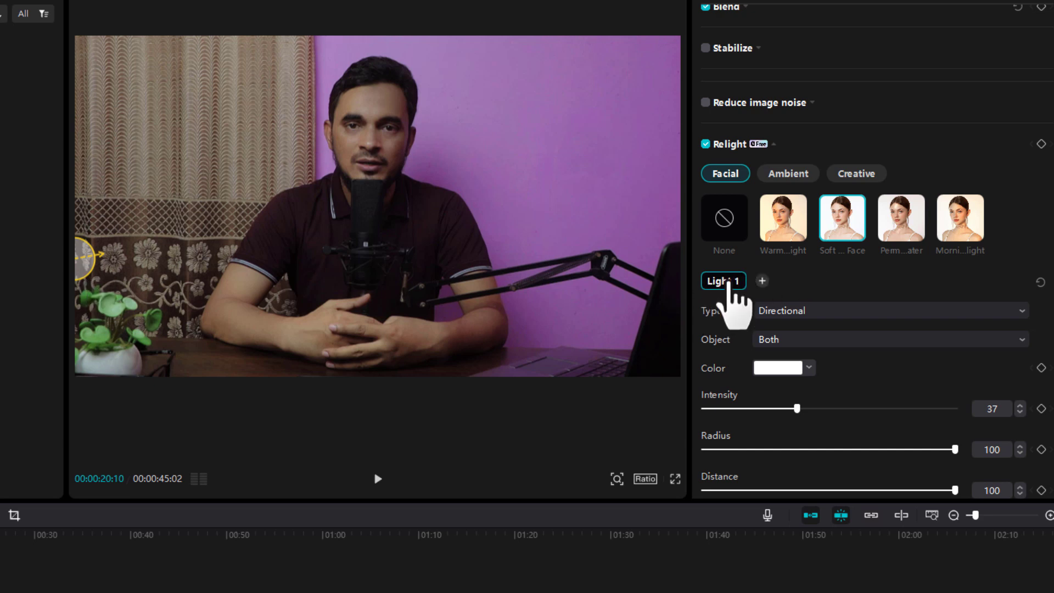
pyautogui.moveTo(86, 268); pyautogui.dragTo(283, 219)
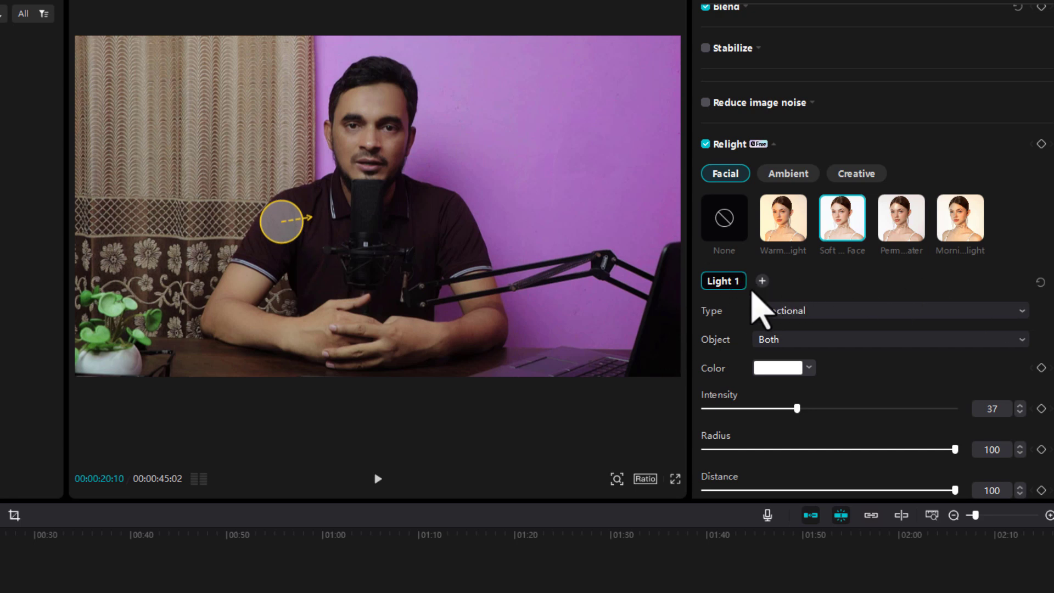
pyautogui.moveTo(281, 222); pyautogui.dragTo(245, 165)
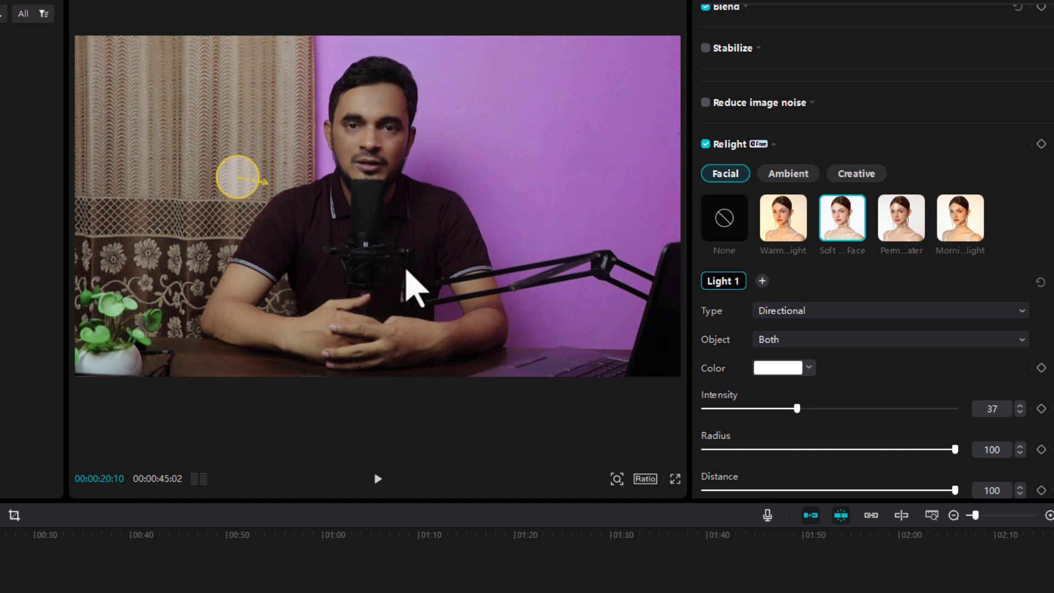
pyautogui.scroll(-2, 807, 307)
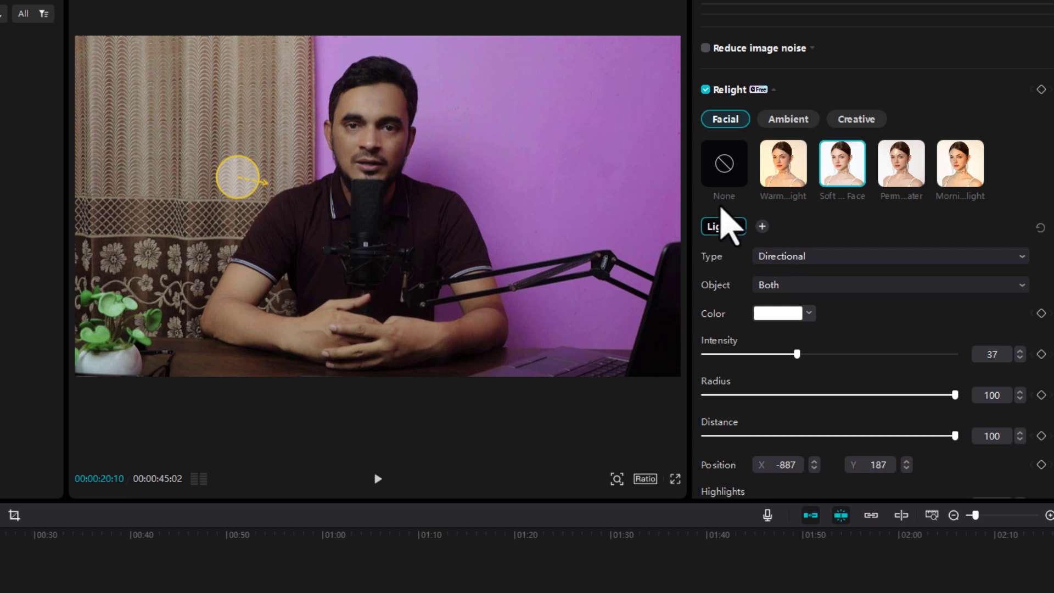
# - Set the type of Light 1 to Point
pyautogui.click(722, 227)
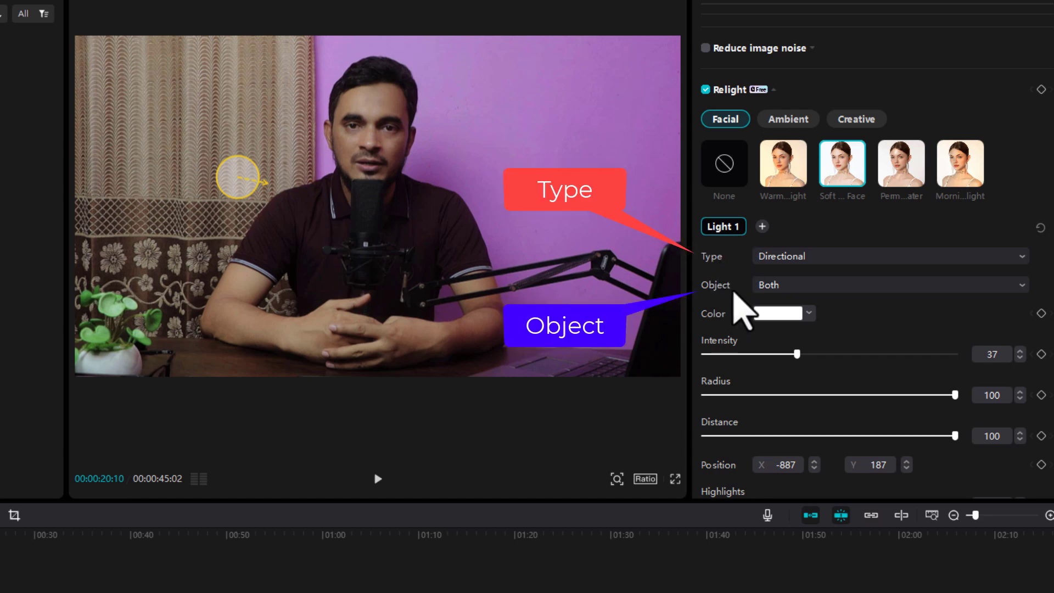
pyautogui.click(784, 257)
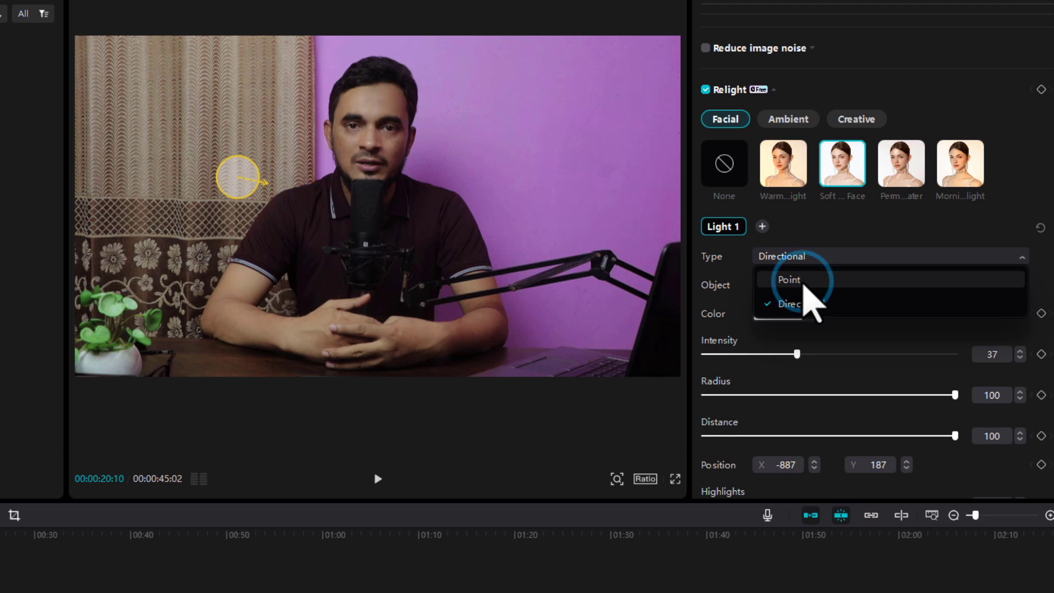
pyautogui.click(802, 281)
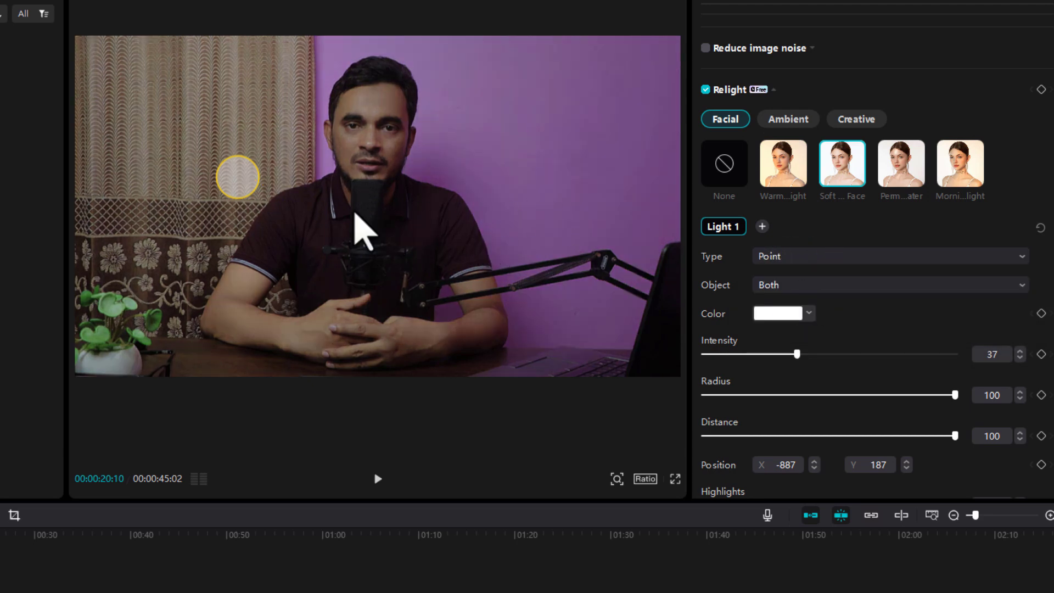
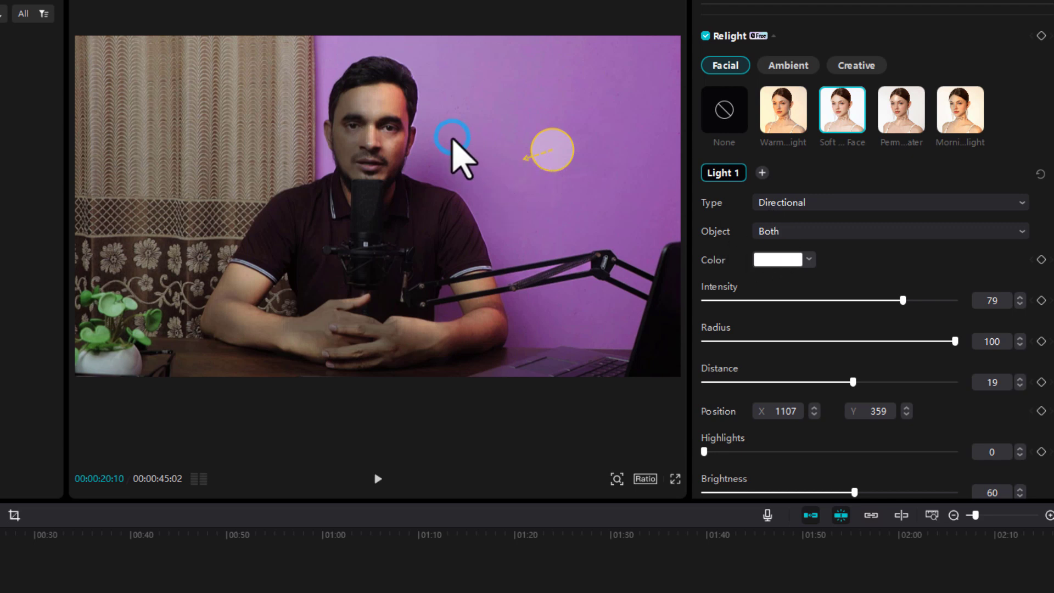
# - Move Light 1 in front of the curtain above the plant, about X -1644, Y -436, and compare Point with Directional, keeping Directional
pyautogui.moveTo(551, 149); pyautogui.dragTo(118, 275)
pyautogui.click(801, 202)
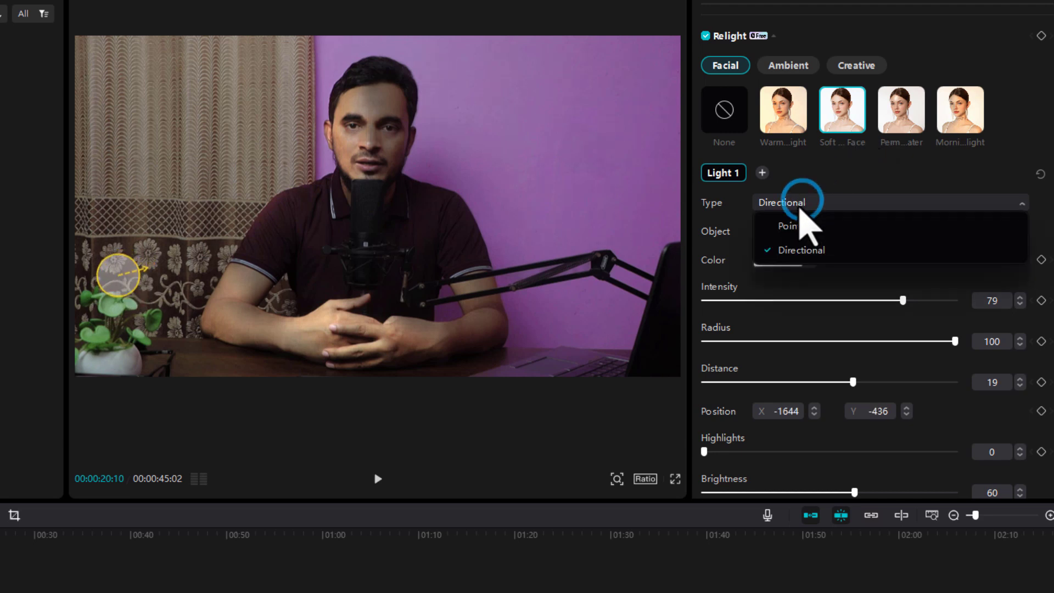
pyautogui.click(788, 226)
pyautogui.click(795, 203)
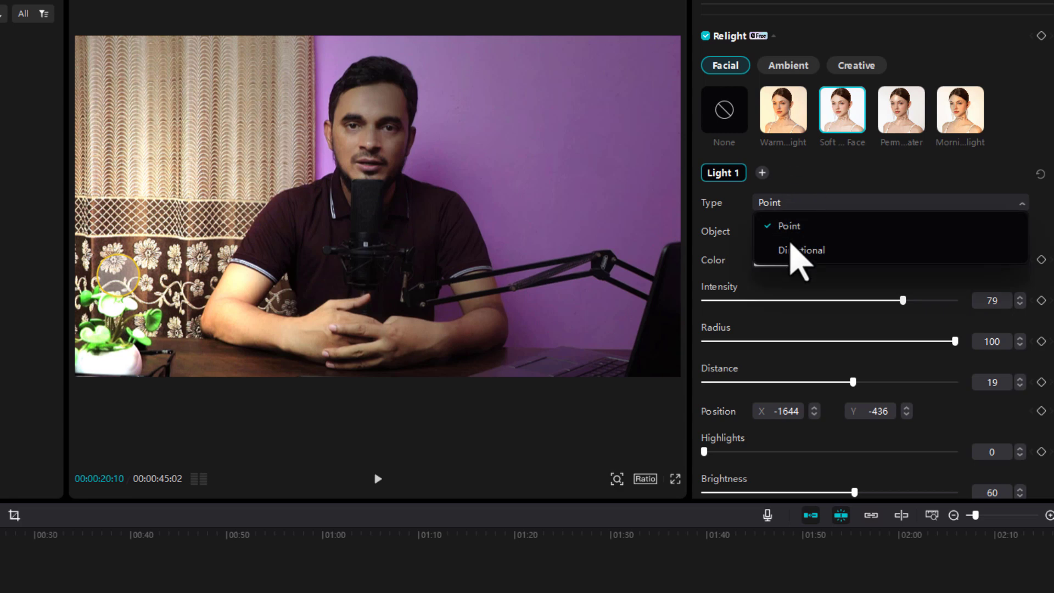
pyautogui.click(794, 250)
# - Set Light 1 to affect only People and set its intensity to 40
pyautogui.click(788, 232)
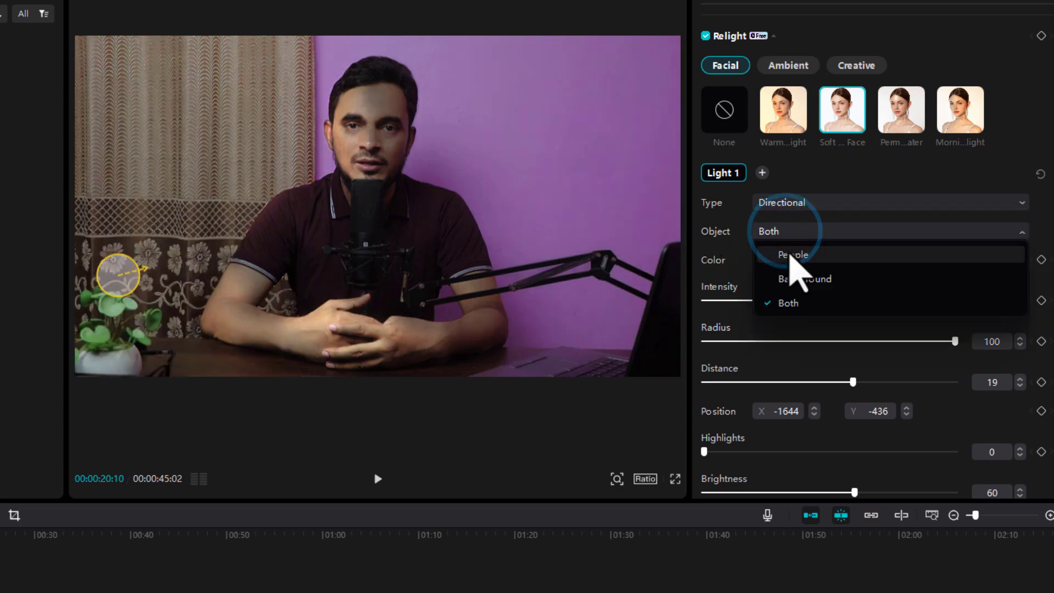
pyautogui.click(790, 254)
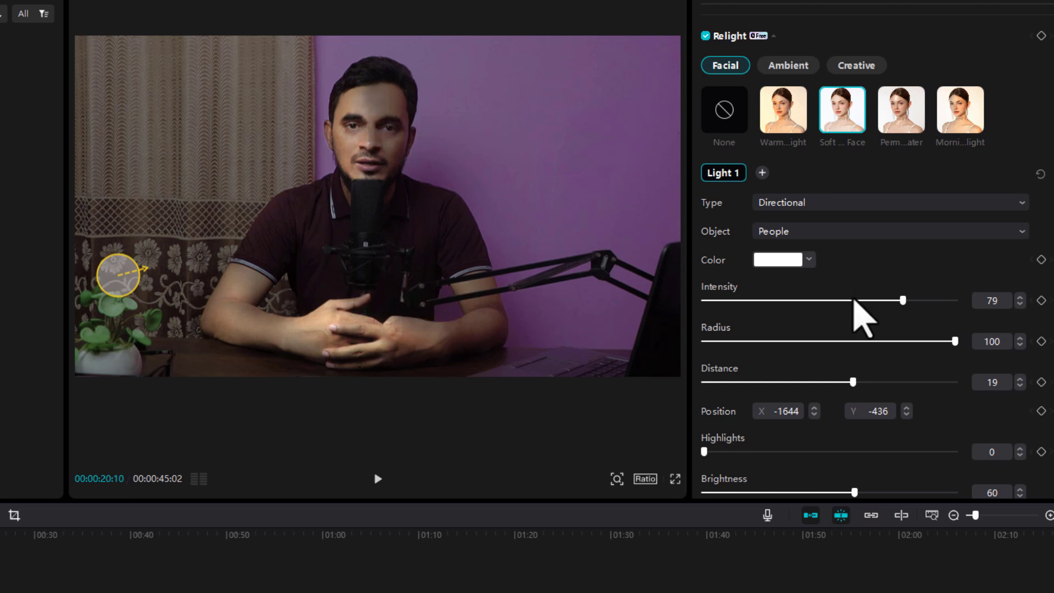
pyautogui.moveTo(894, 301); pyautogui.dragTo(814, 301)
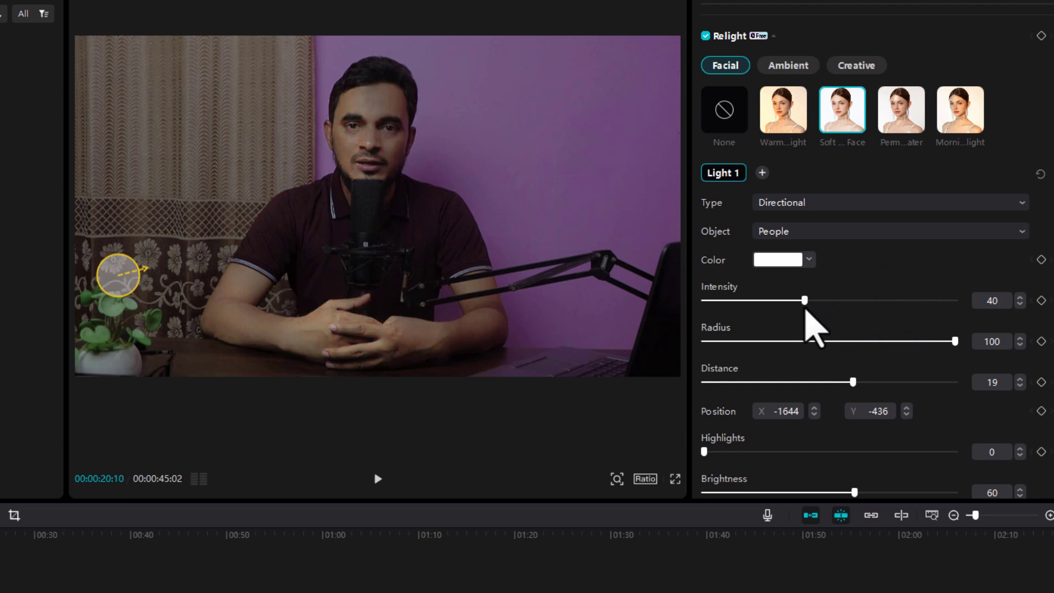
# - Set Light 1's radius and distance to 100 and move it to the left edge of the video, about X -1951, Y -421
pyautogui.moveTo(891, 341); pyautogui.dragTo(1019, 354)
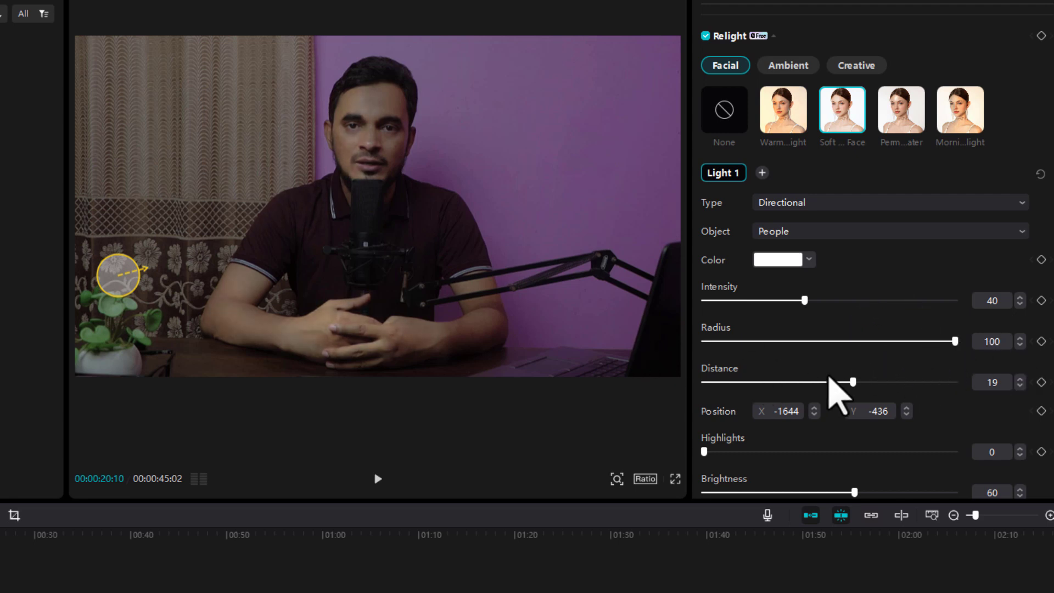
pyautogui.moveTo(859, 385); pyautogui.dragTo(979, 400)
pyautogui.moveTo(118, 275); pyautogui.dragTo(79, 277)
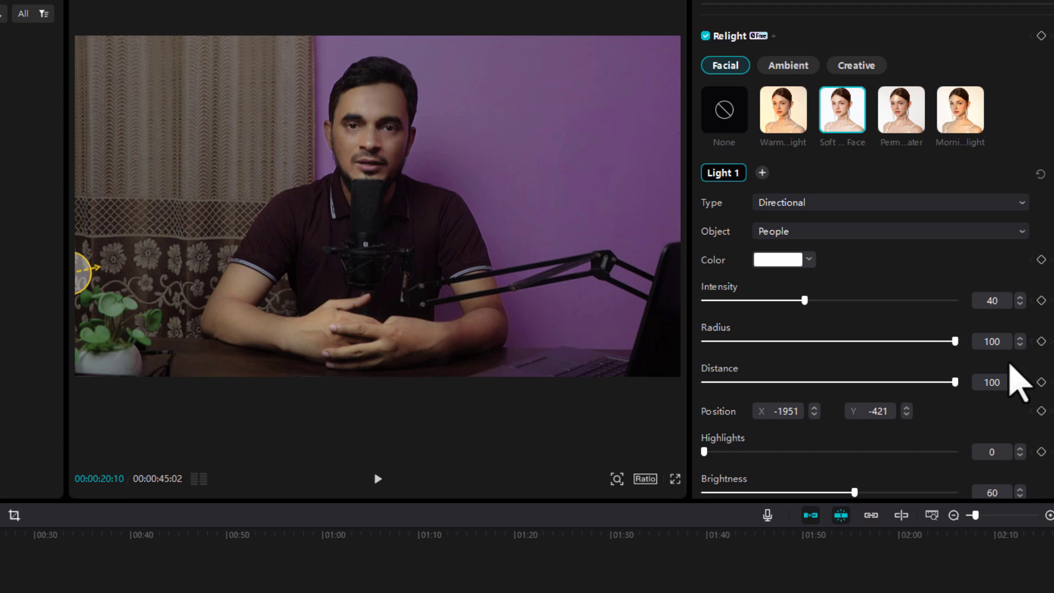
# - Try Light 1's highlights at 100, return them to 0, and shift the light to about X -1874, Y -522
pyautogui.scroll(-1, 768, 406)
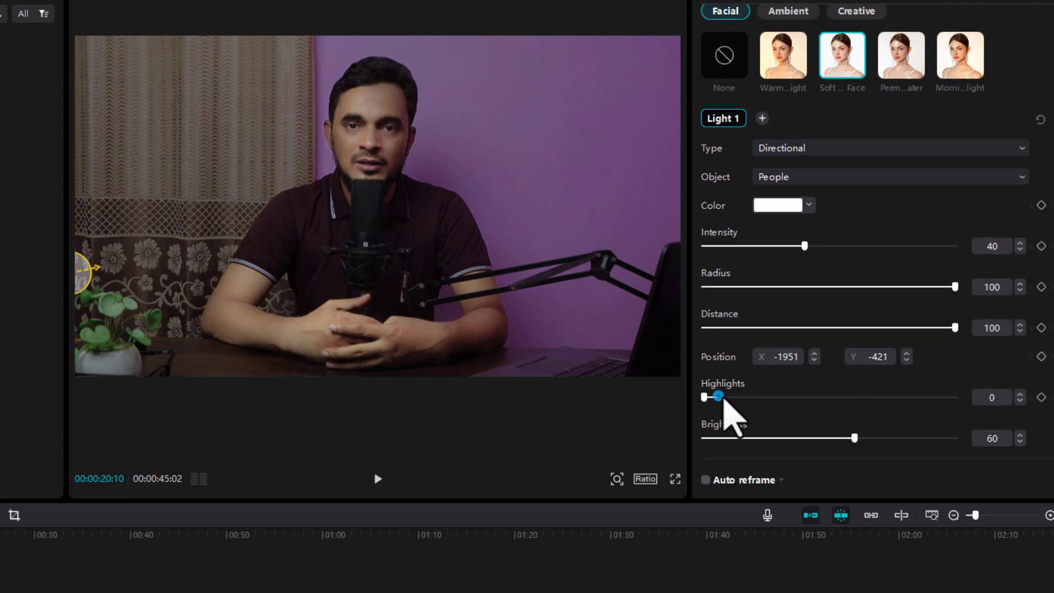
pyautogui.moveTo(718, 397); pyautogui.dragTo(959, 397)
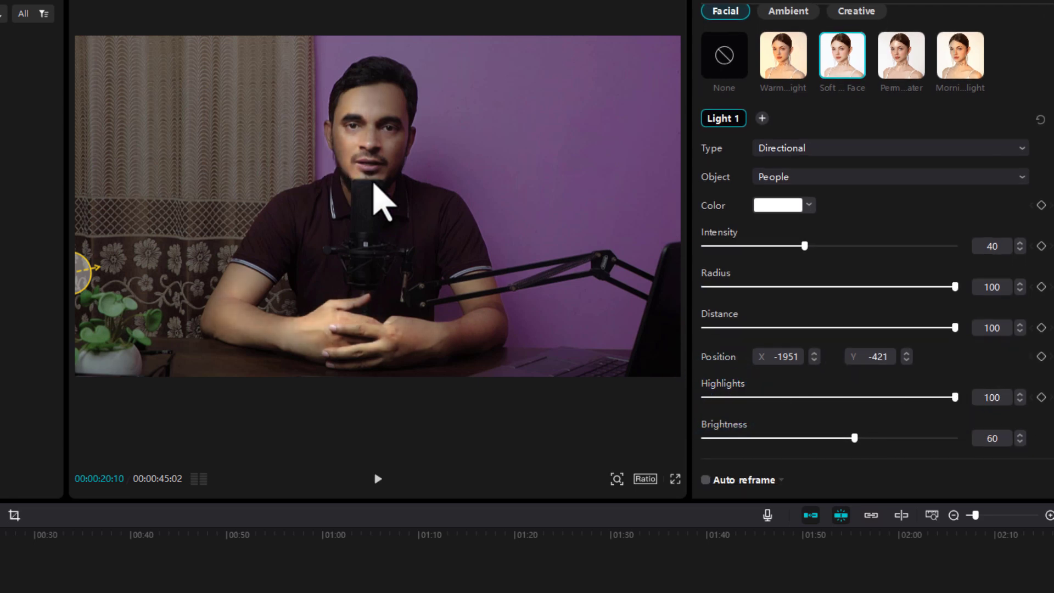
pyautogui.moveTo(832, 397); pyautogui.dragTo(632, 401)
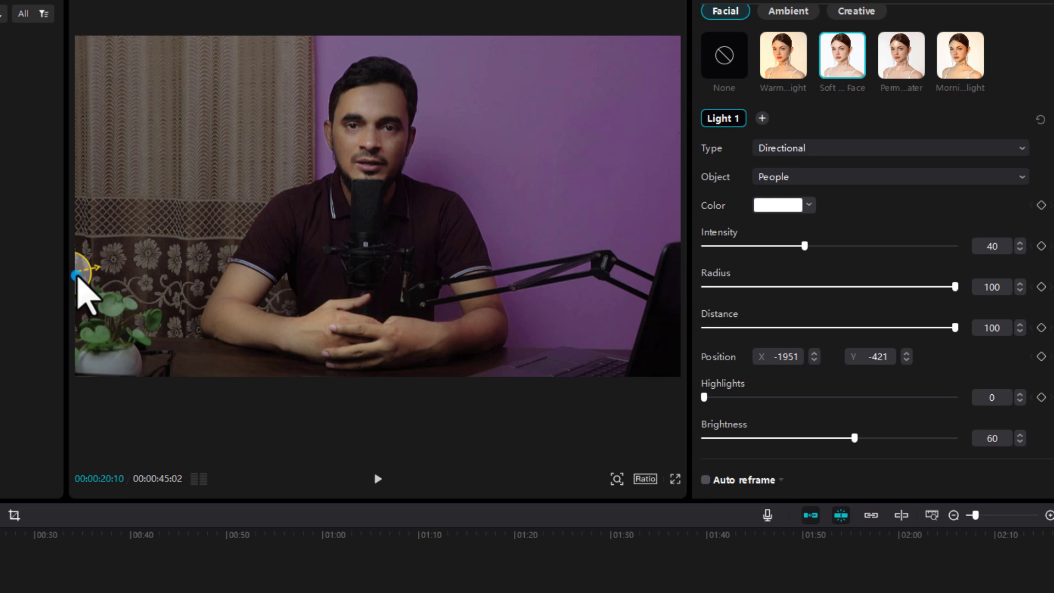
pyautogui.moveTo(76, 277); pyautogui.dragTo(87, 289)
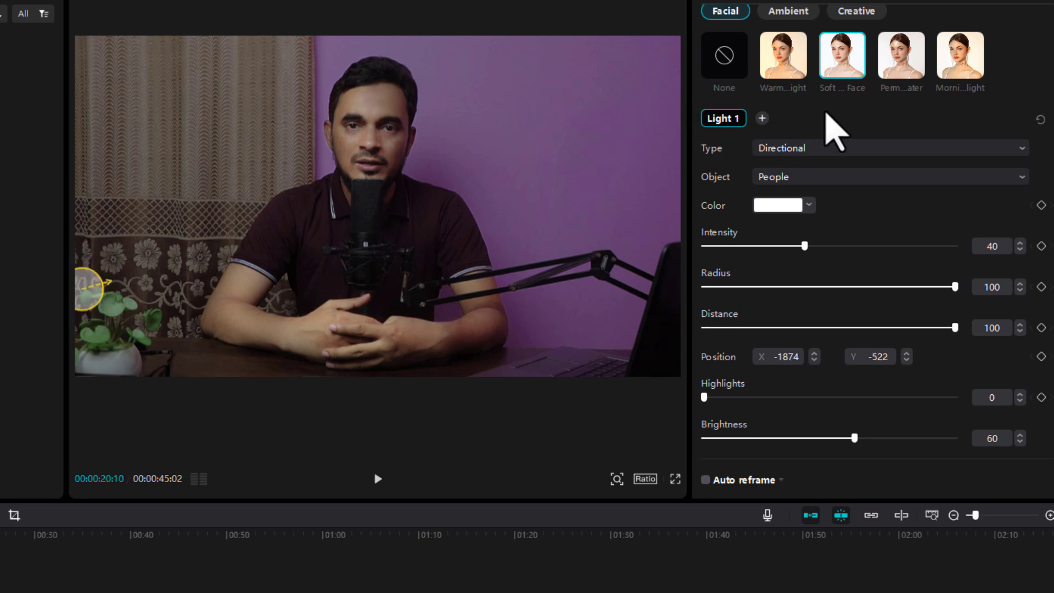
# - Add a second light of type Point and place it on the wall beside the speaker, about X 825, Y 273
pyautogui.scroll(2, 812, 132)
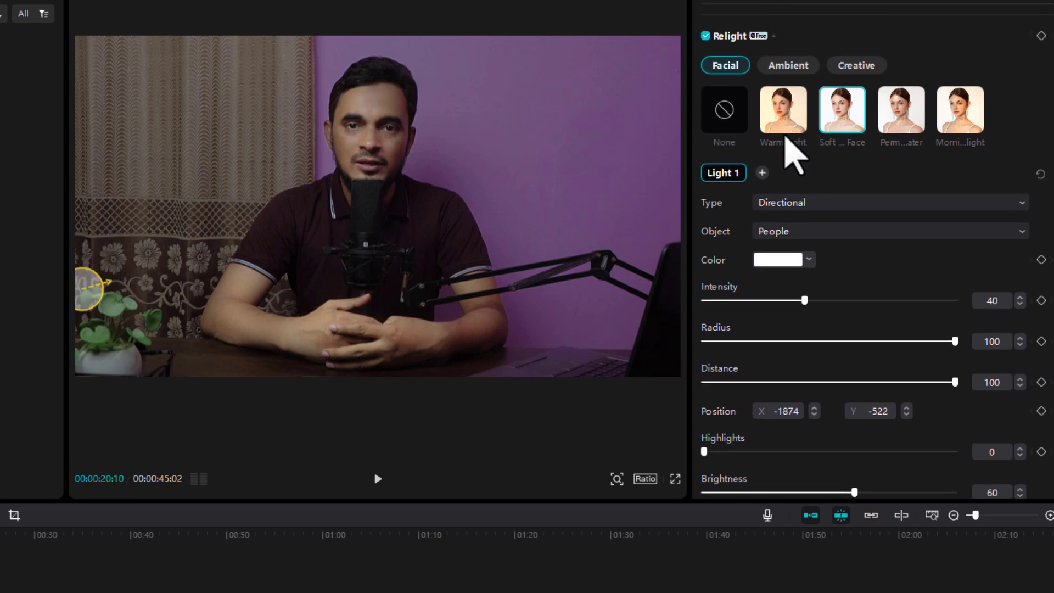
pyautogui.click(762, 173)
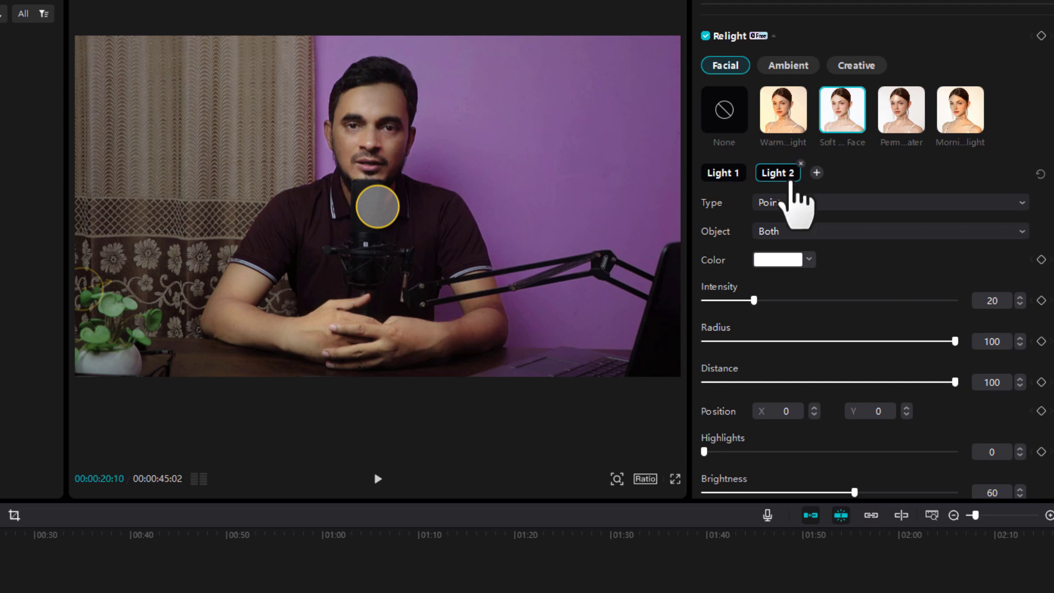
pyautogui.click(786, 204)
pyautogui.click(790, 225)
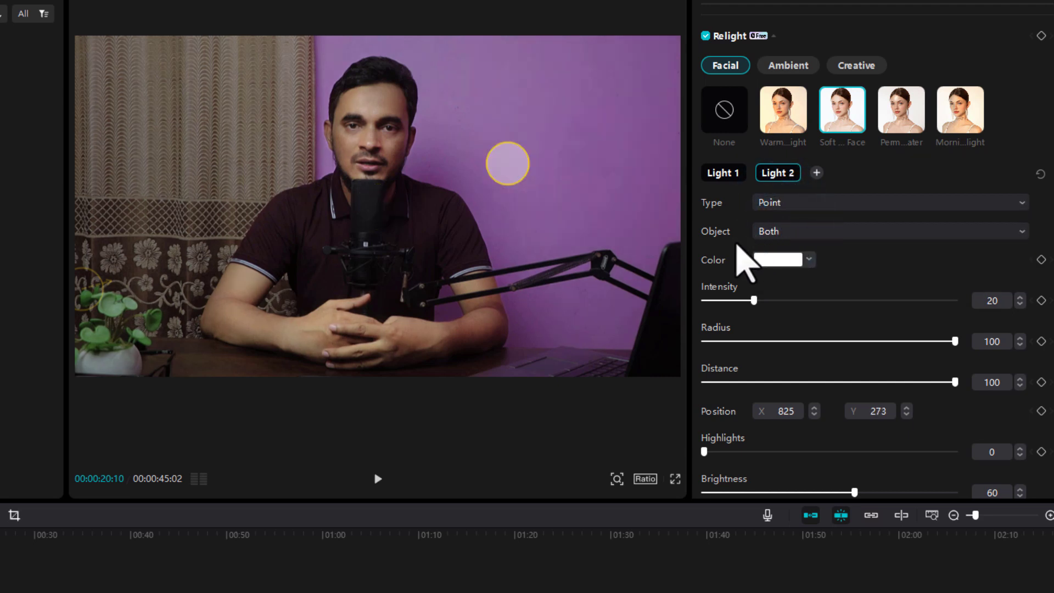
# - Set Light 2 to affect only the Background and move it closer to the speaker's shoulder, about X 594, Y 206
pyautogui.click(826, 229)
pyautogui.click(826, 278)
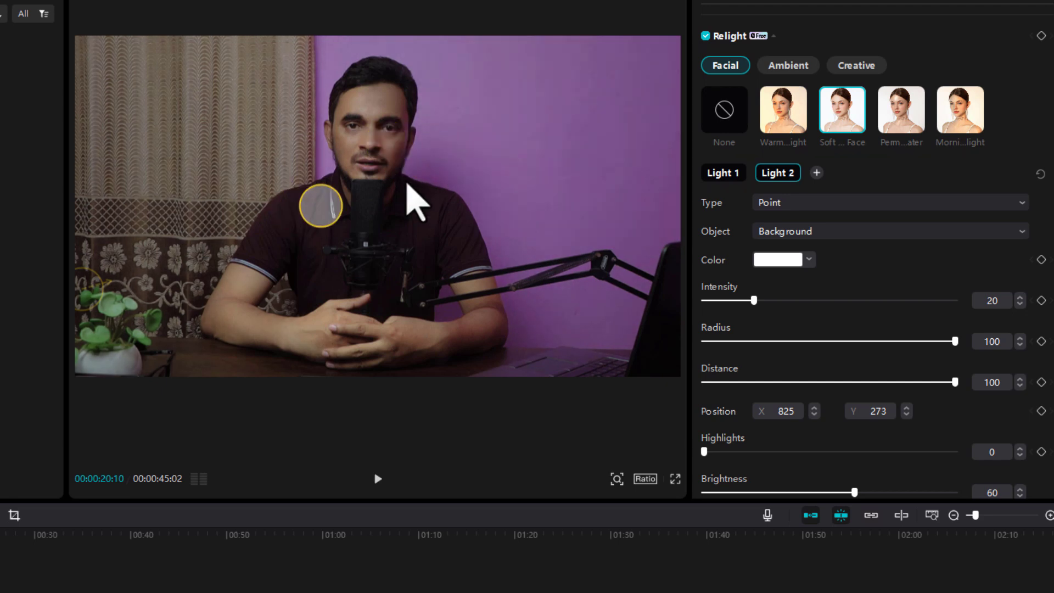
pyautogui.click(470, 172)
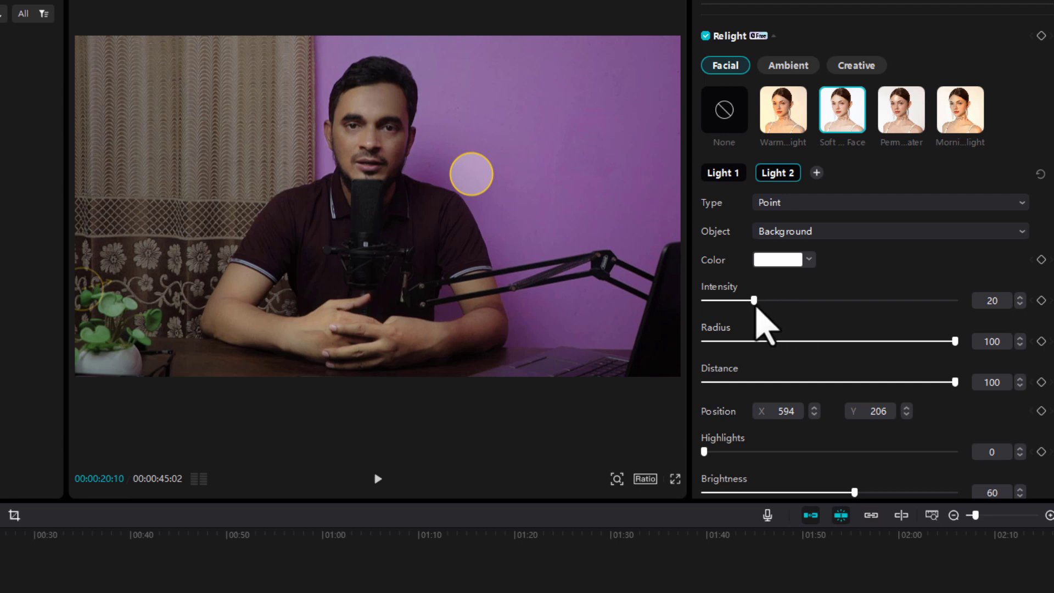
# - Set Light 2's intensity to 40, radius to 11 and distance to -82, and place it over the speaker's chin as a backlight
pyautogui.moveTo(767, 304); pyautogui.dragTo(789, 300)
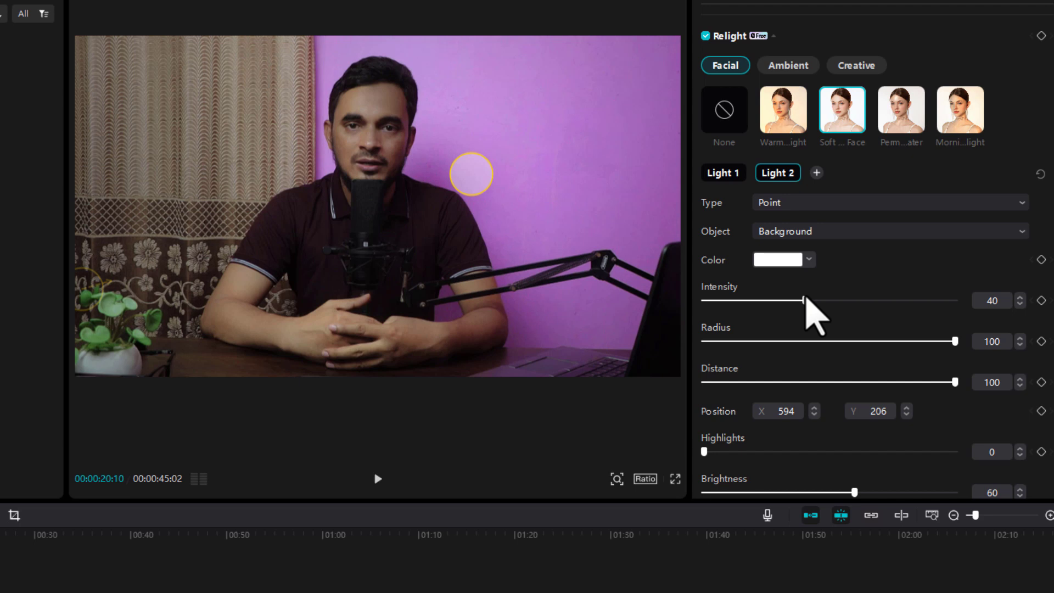
pyautogui.scroll(-1, 988, 324)
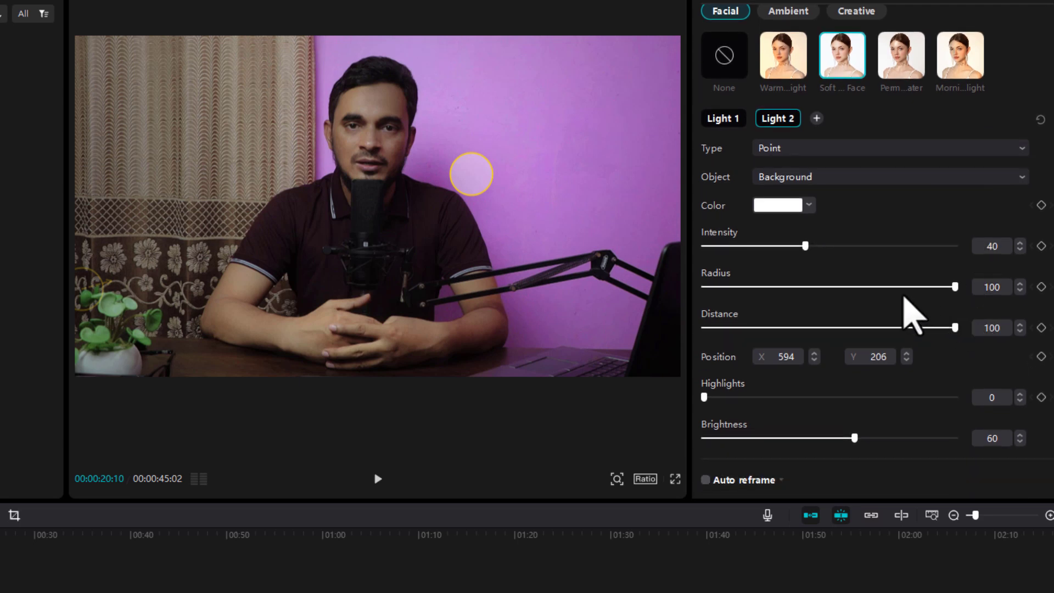
pyautogui.moveTo(873, 287); pyautogui.dragTo(766, 302)
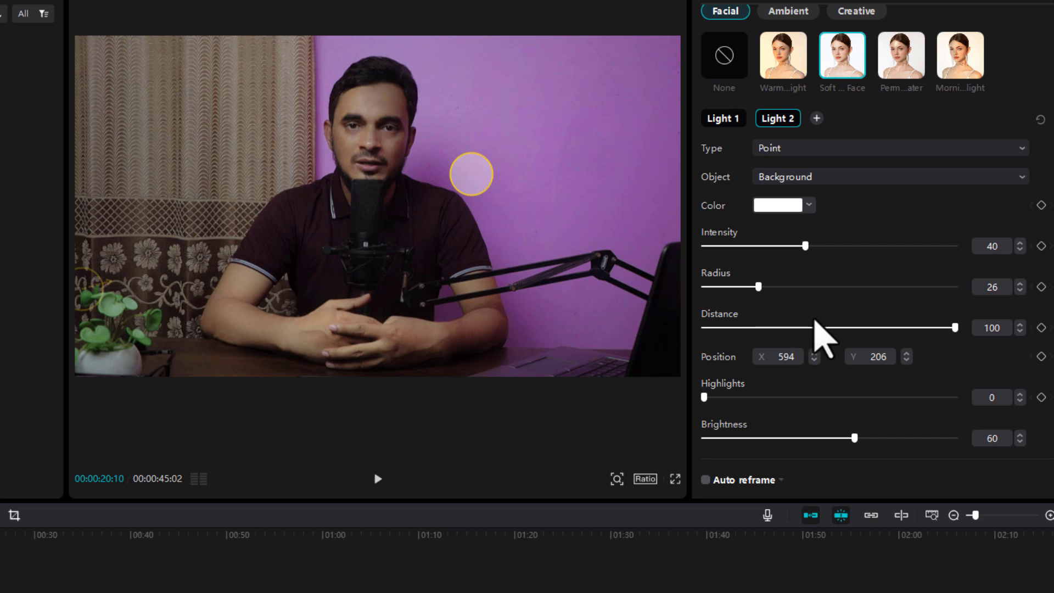
pyautogui.moveTo(812, 327); pyautogui.dragTo(727, 337)
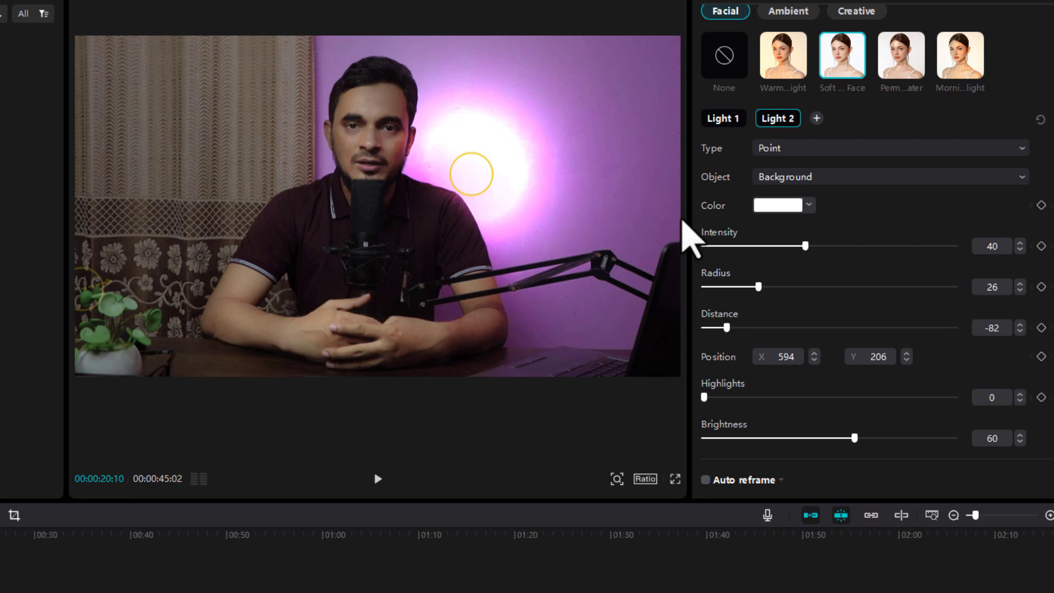
pyautogui.moveTo(762, 289); pyautogui.dragTo(714, 297)
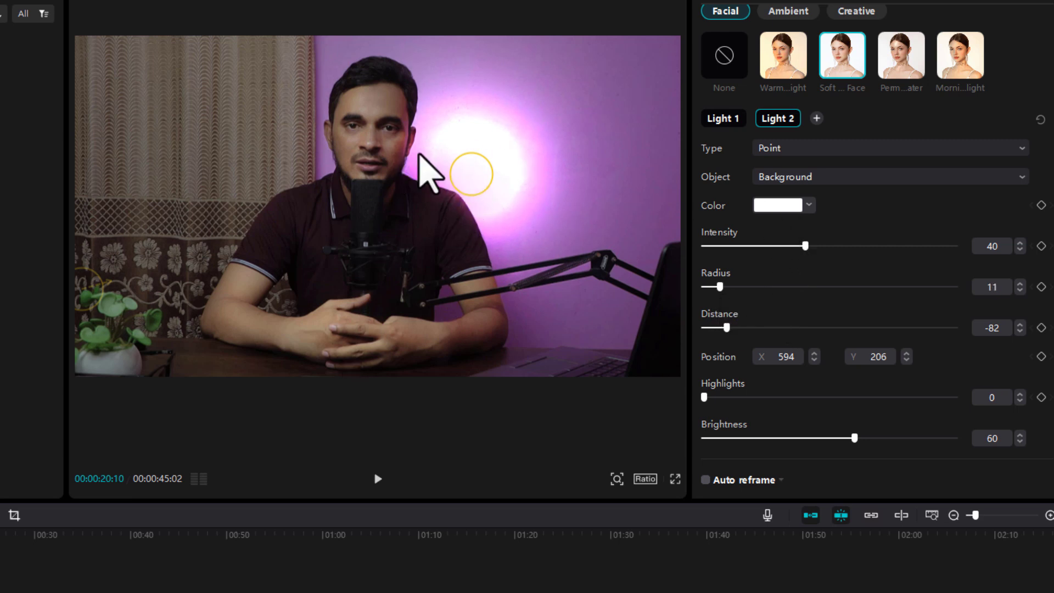
pyautogui.moveTo(470, 173); pyautogui.dragTo(367, 191)
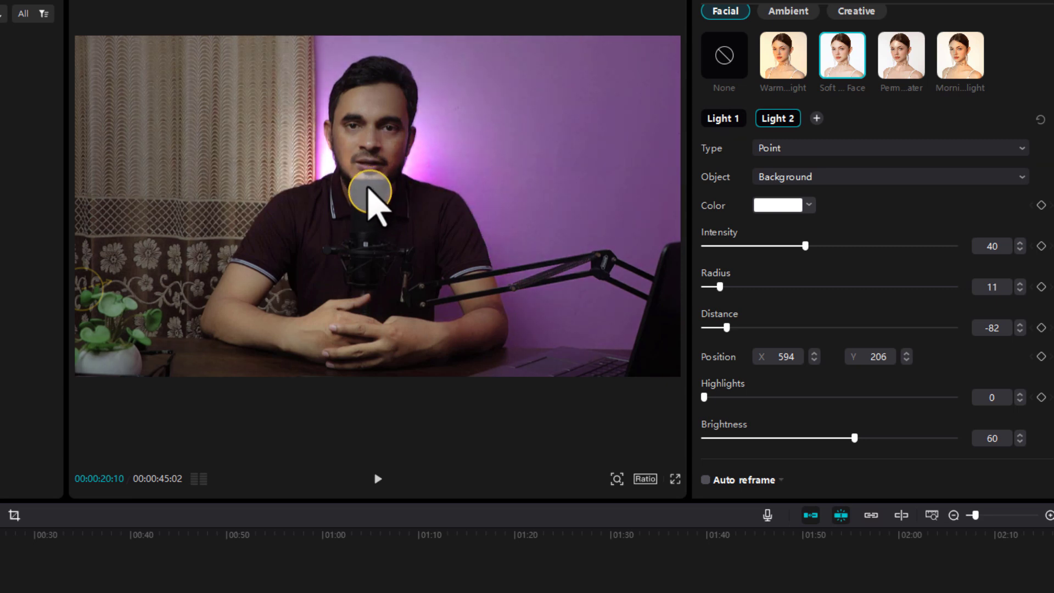
# - Try turquoise 00FFE6 and yellow FFFA00 for Light 2, and set its color to light blue 00D8FF
pyautogui.click(790, 206)
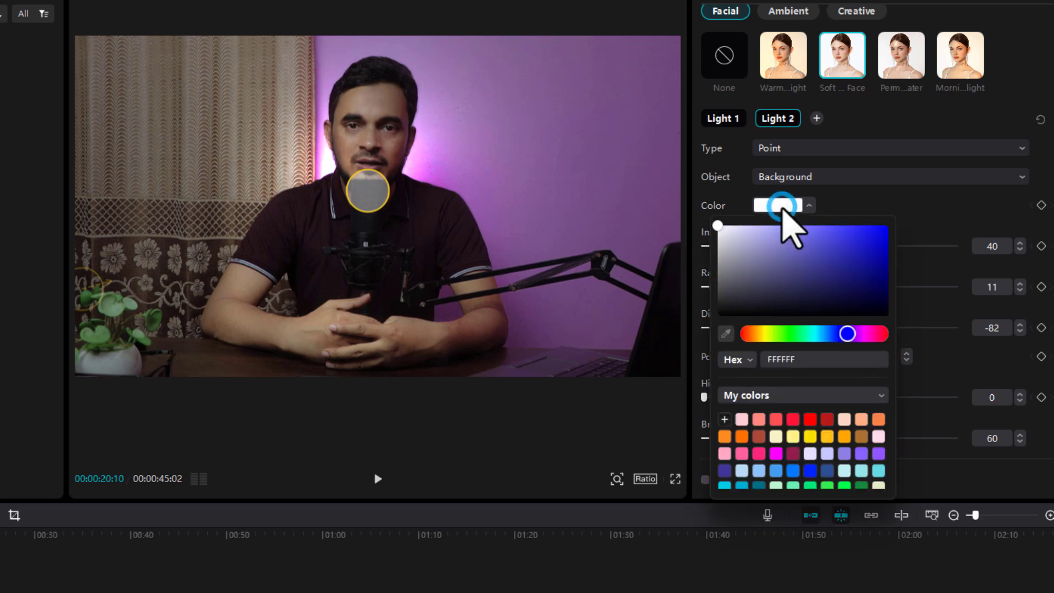
pyautogui.click(819, 333)
pyautogui.moveTo(835, 275); pyautogui.dragTo(903, 236)
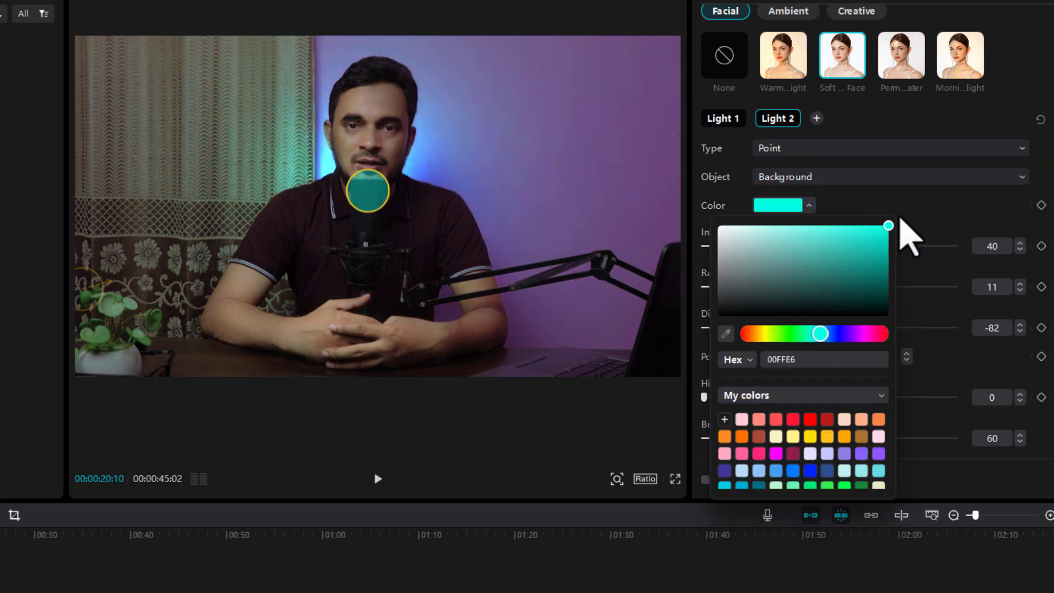
pyautogui.moveTo(823, 336); pyautogui.dragTo(773, 336)
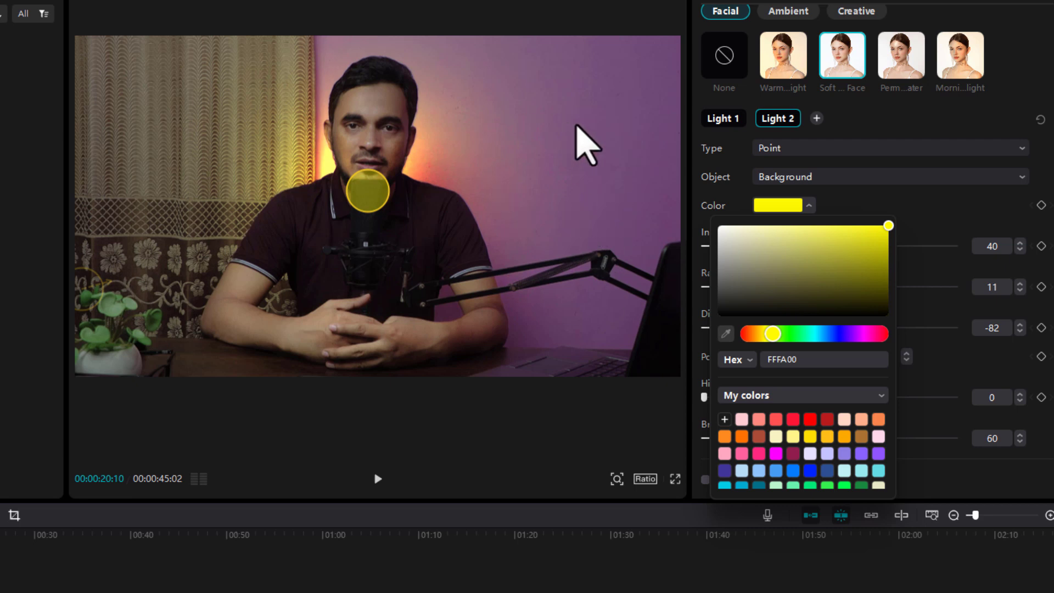
pyautogui.click(824, 334)
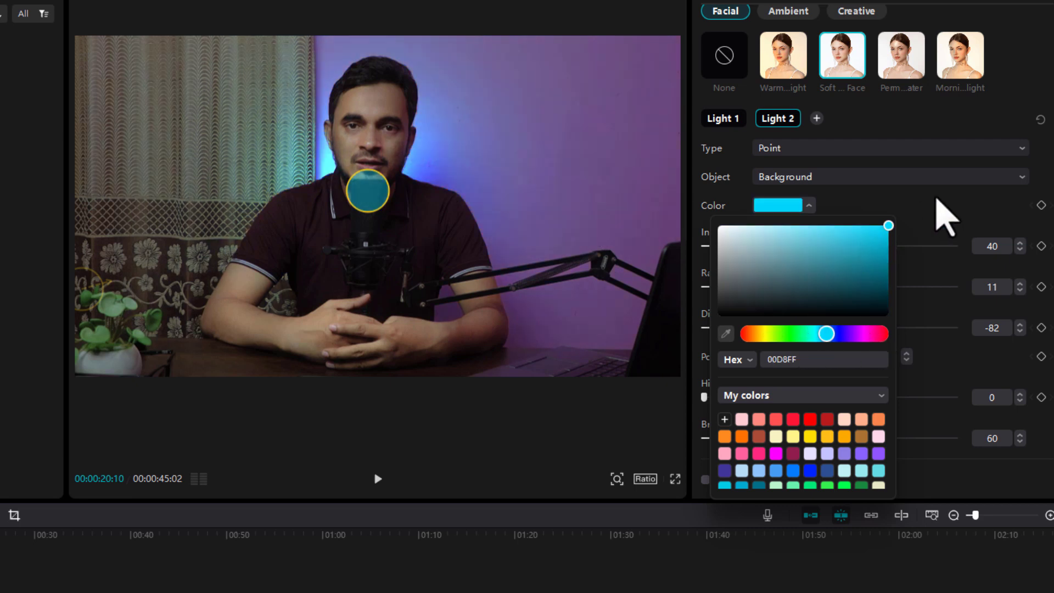
pyautogui.click(939, 215)
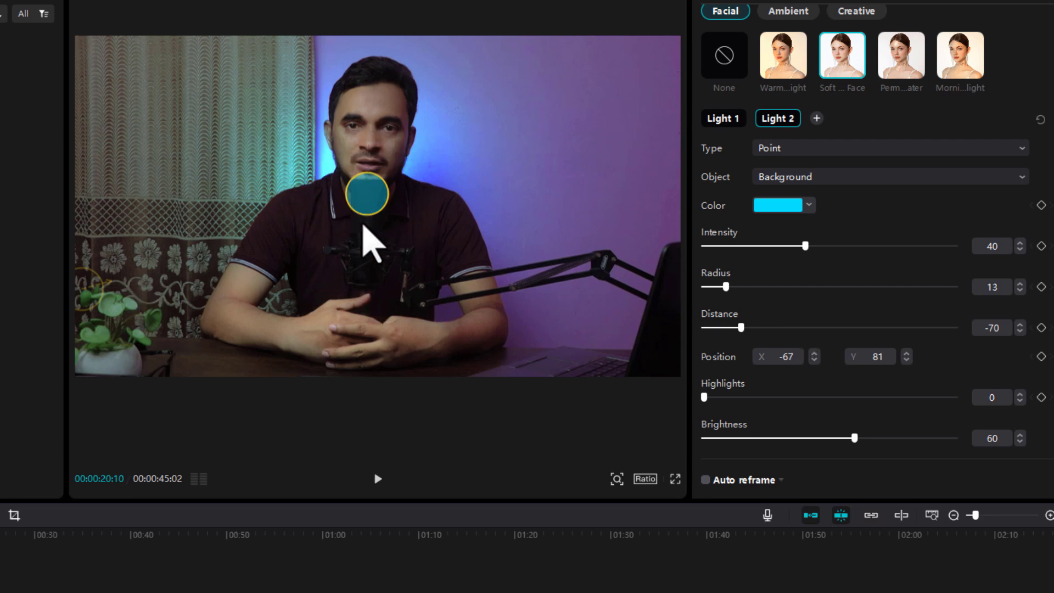
# - Add a third light of type Point that affects only People
pyautogui.scroll(2, 705, 216)
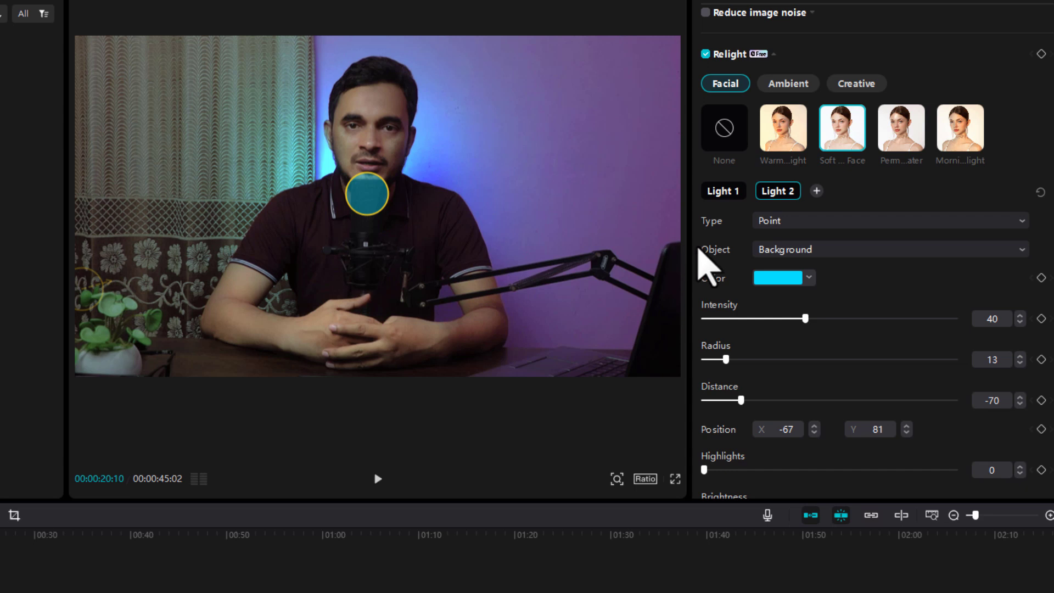
pyautogui.click(816, 191)
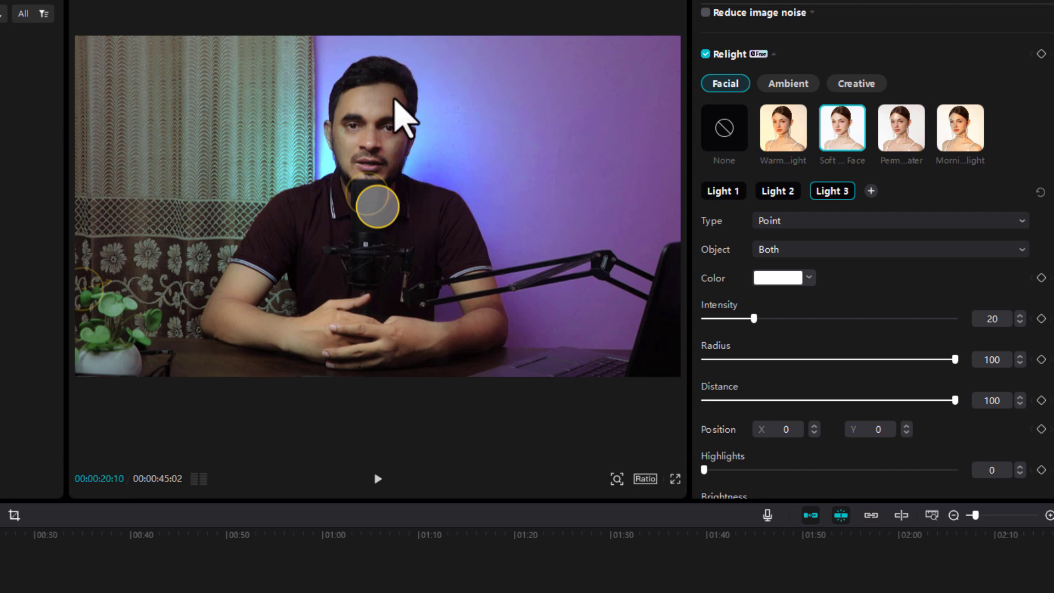
pyautogui.moveTo(833, 199)
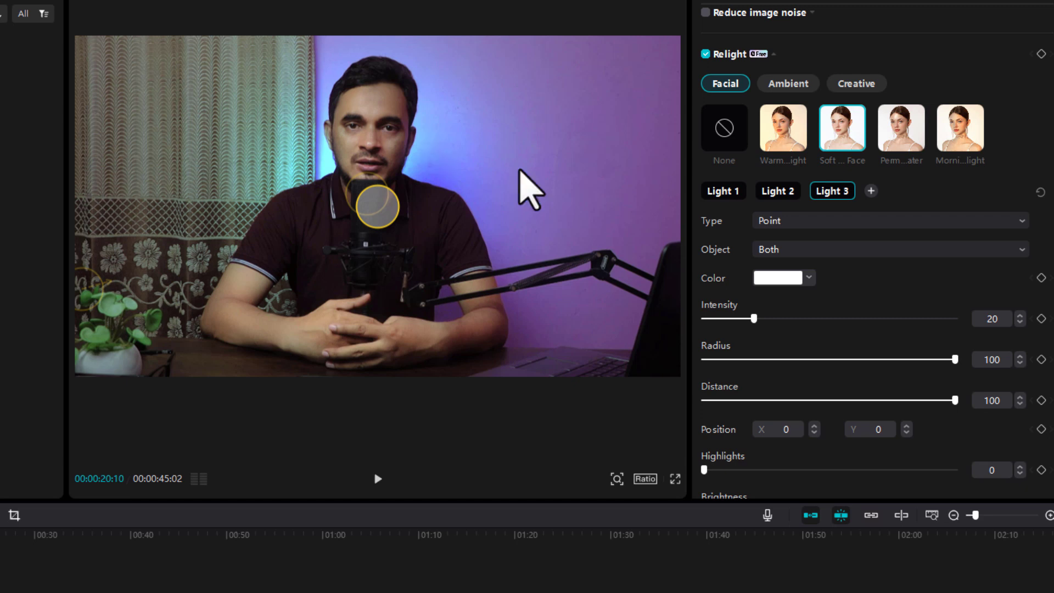
pyautogui.click(798, 222)
pyautogui.click(796, 248)
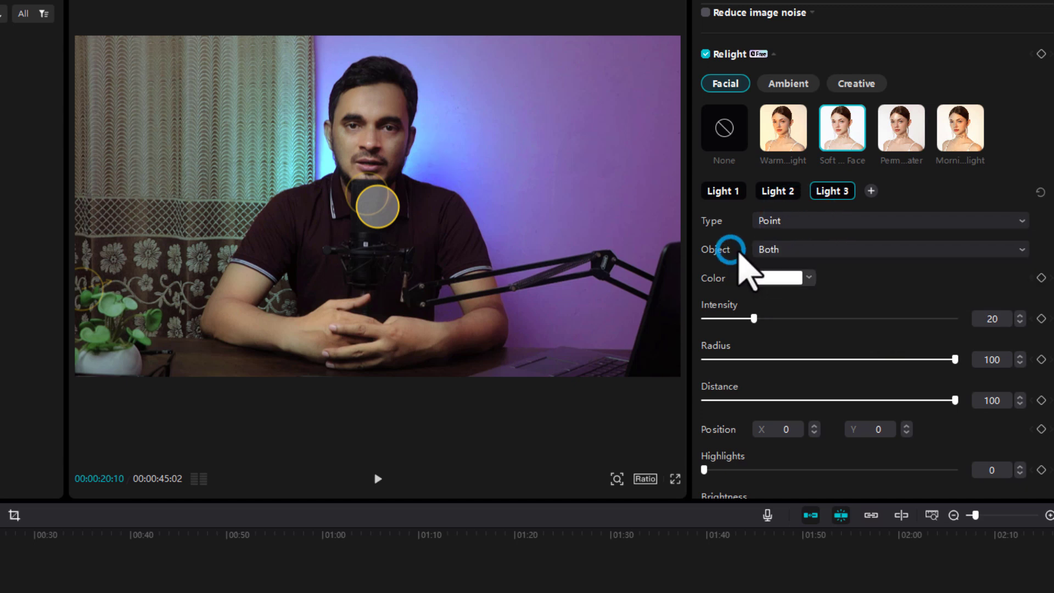
pyautogui.click(735, 250)
pyautogui.click(772, 269)
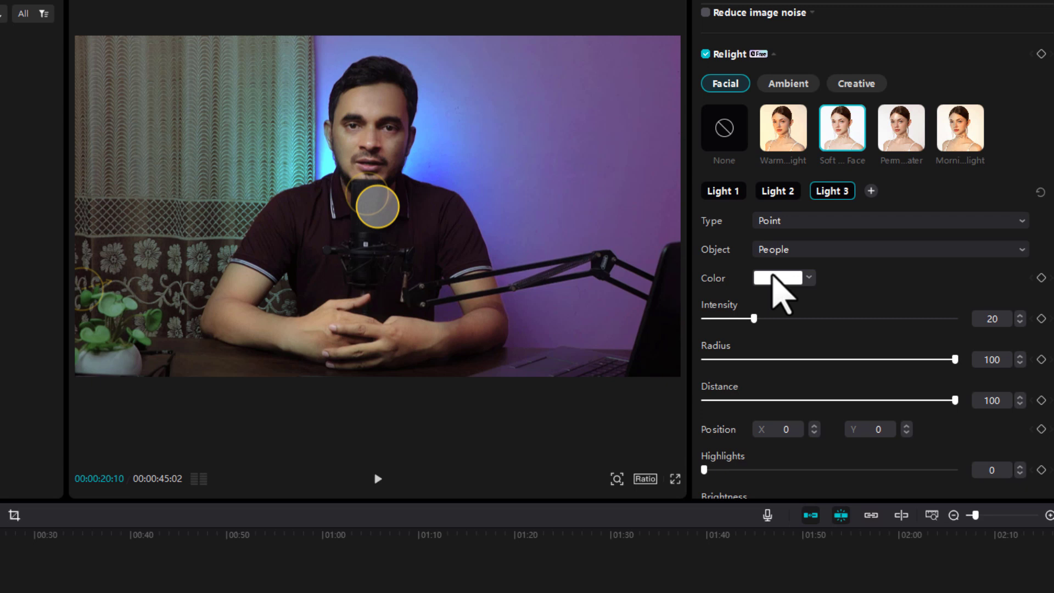
# - Change Light 3's type to Directional and move it to the video's upper-right corner, about X 1846, Y 881
pyautogui.click(804, 222)
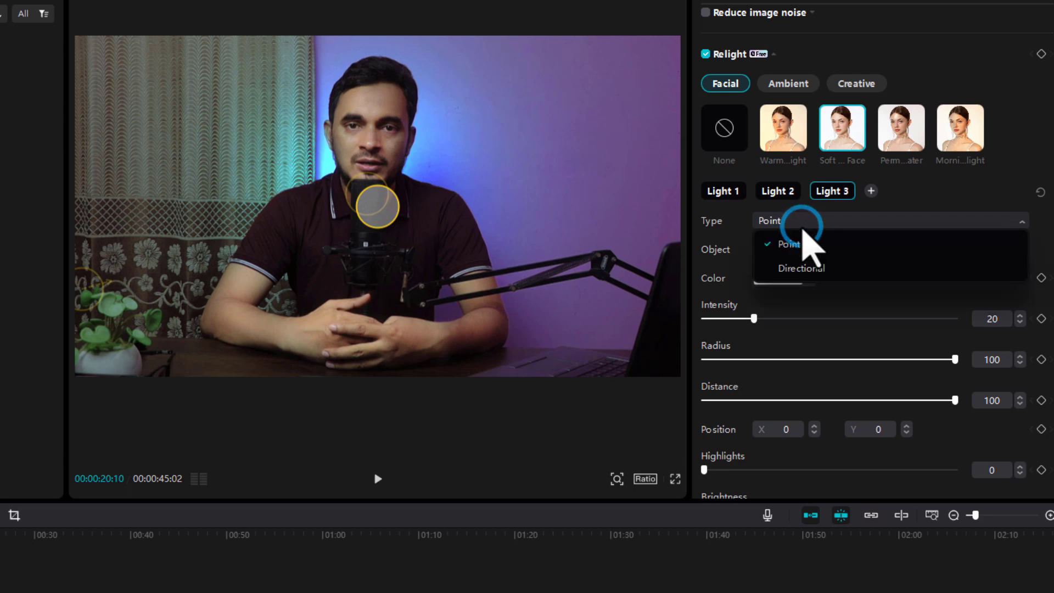
pyautogui.click(803, 268)
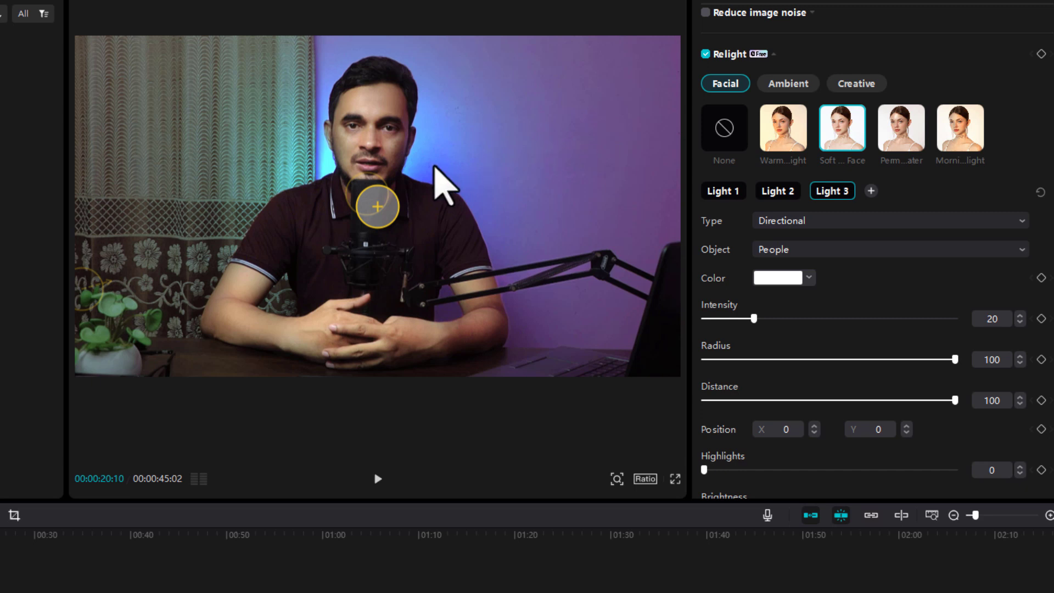
pyautogui.moveTo(387, 217); pyautogui.dragTo(671, 79)
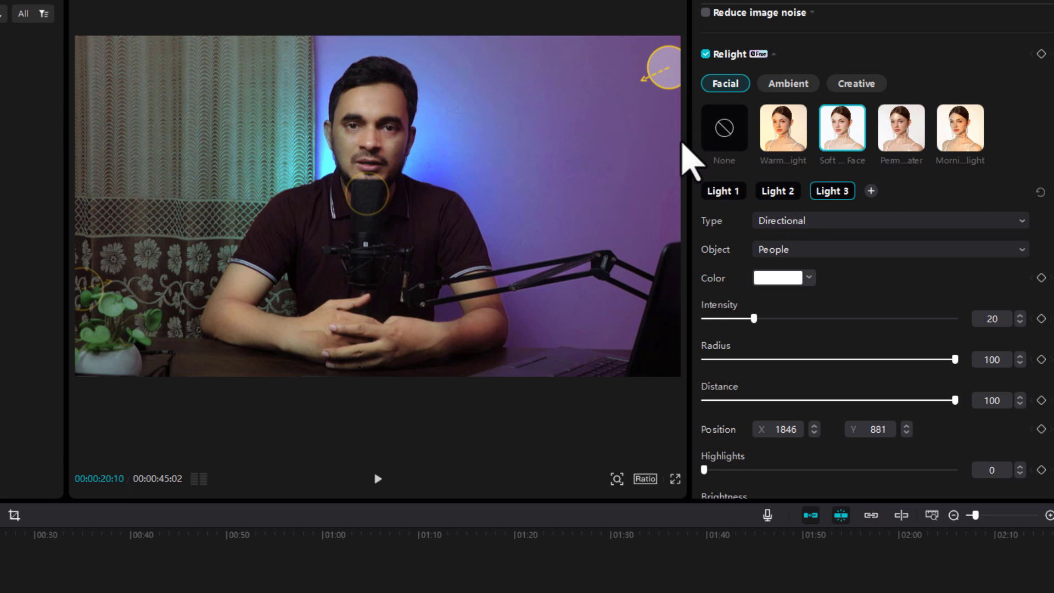
# - Set Light 3's color to orange FF6614
pyautogui.click(777, 280)
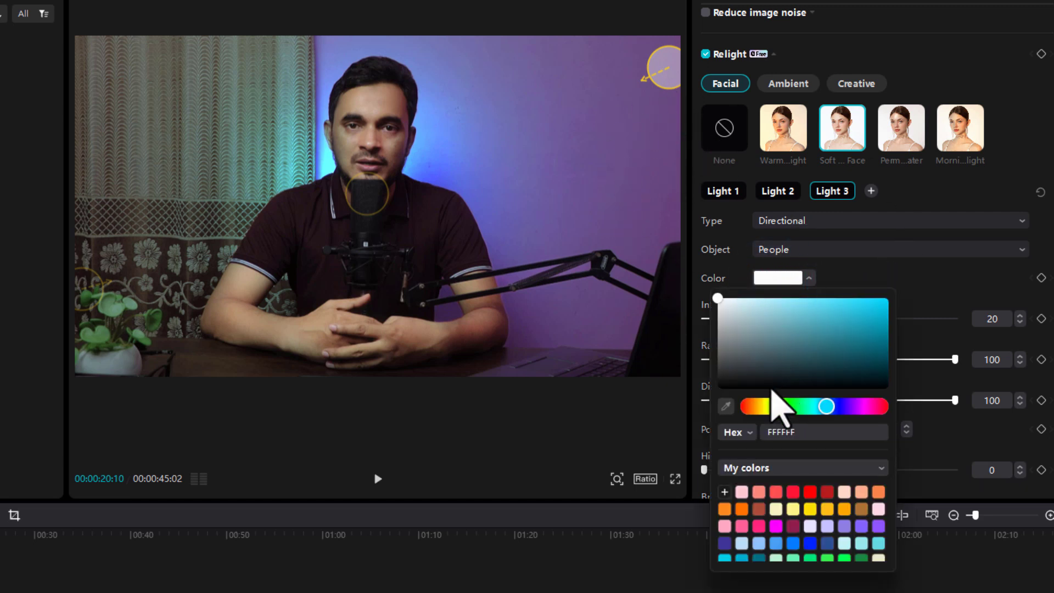
pyautogui.click(757, 406)
pyautogui.click(873, 299)
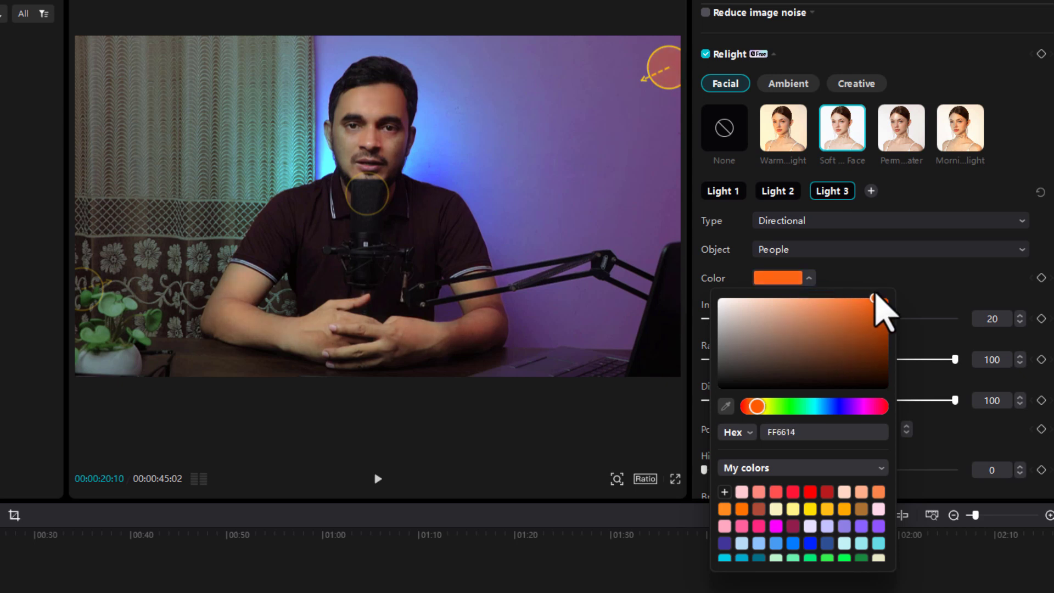
pyautogui.click(933, 65)
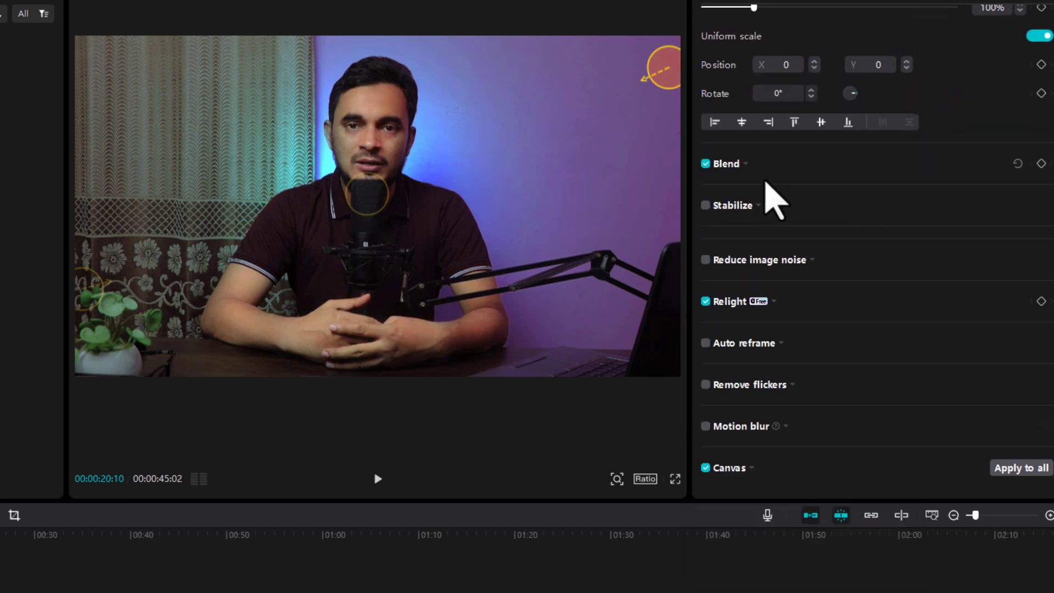
# - Set Light 3's intensity to 52 and distance to -23, and move it to the video's right edge, about X 1937, Y 805
pyautogui.click(780, 302)
pyautogui.scroll(-8, 848, 338)
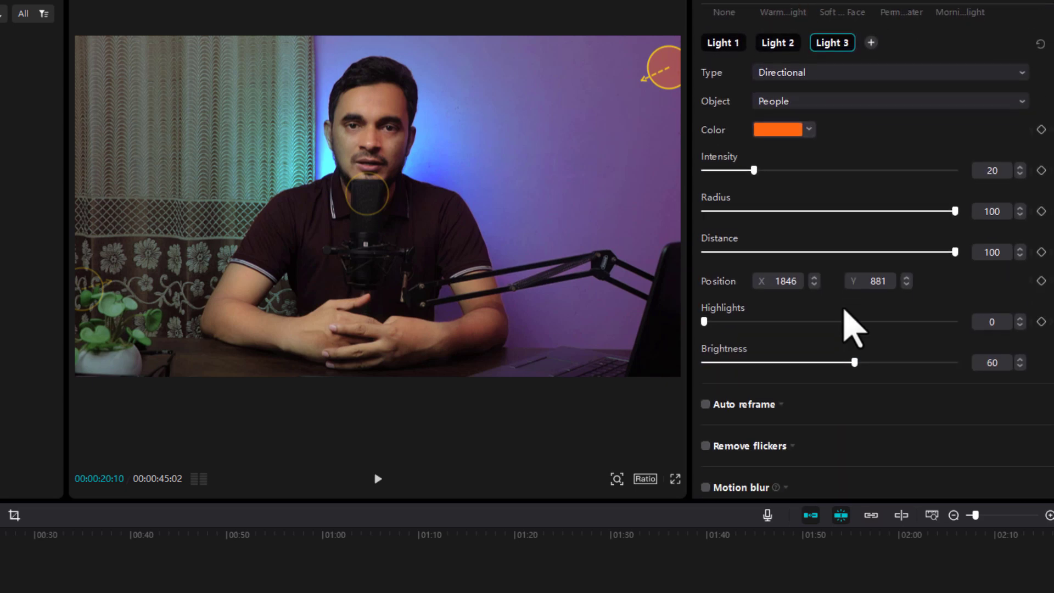
pyautogui.scroll(3, 837, 266)
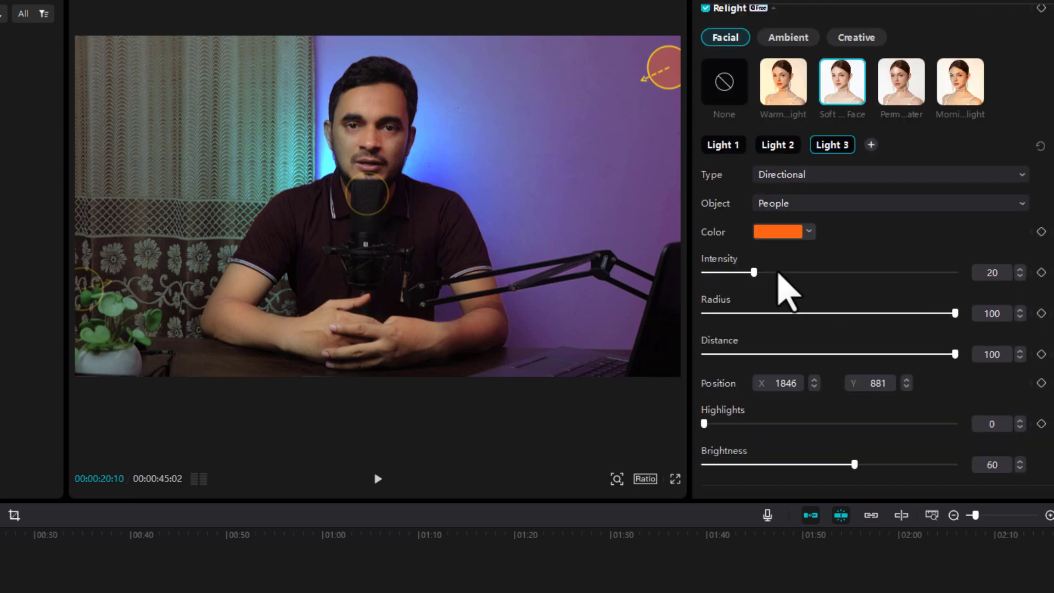
pyautogui.moveTo(763, 279); pyautogui.dragTo(792, 281)
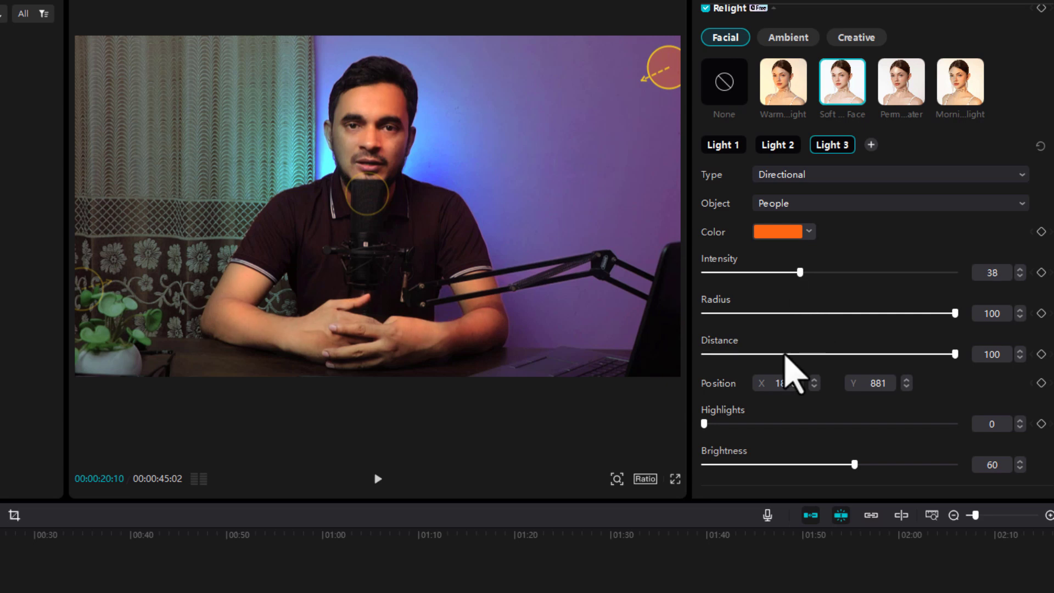
pyautogui.moveTo(954, 355); pyautogui.dragTo(942, 356)
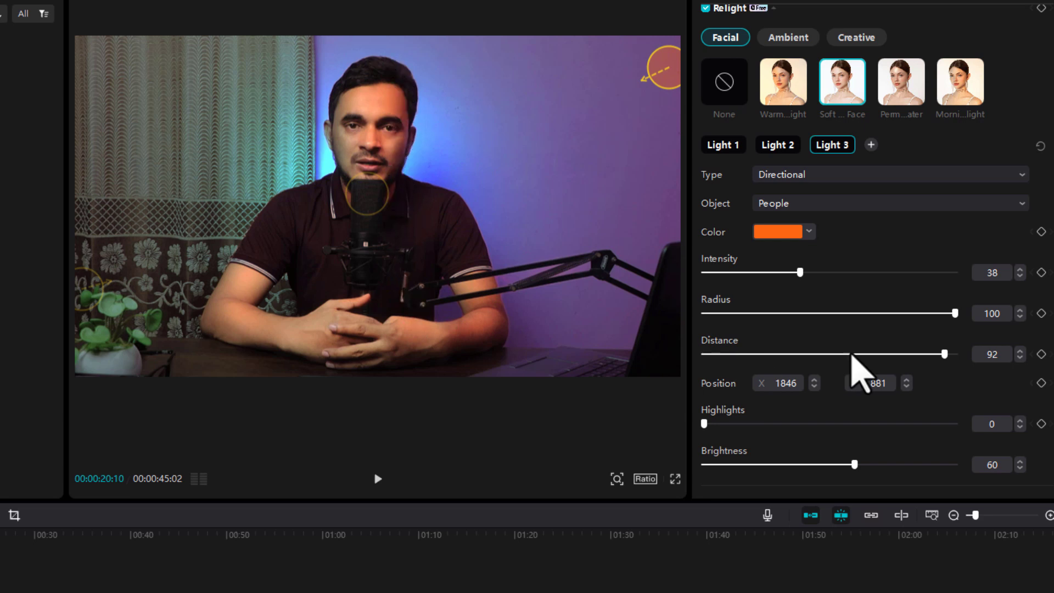
pyautogui.moveTo(922, 353); pyautogui.dragTo(808, 356)
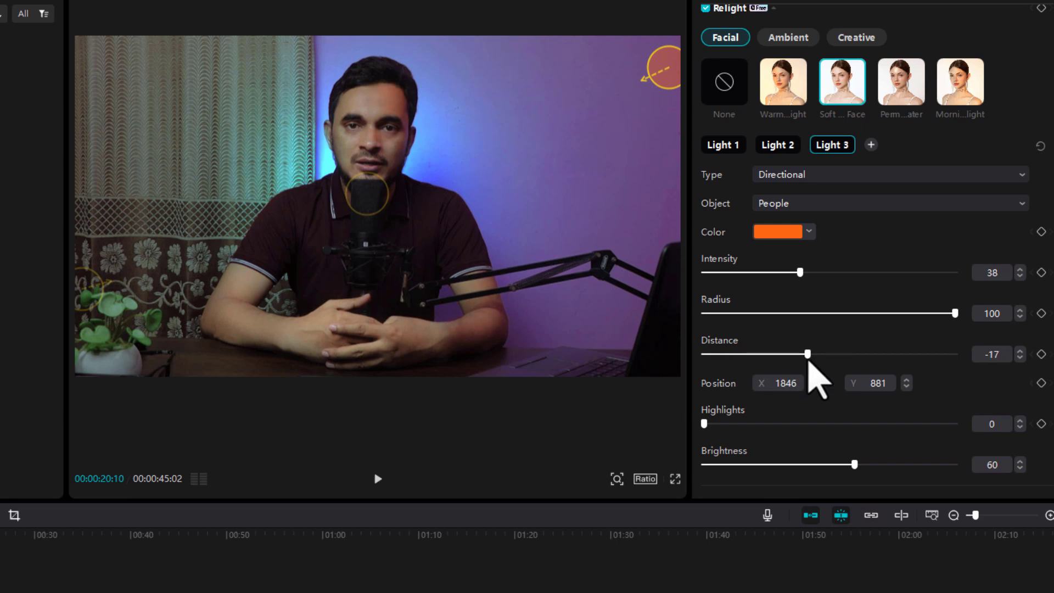
pyautogui.moveTo(665, 69); pyautogui.dragTo(683, 88)
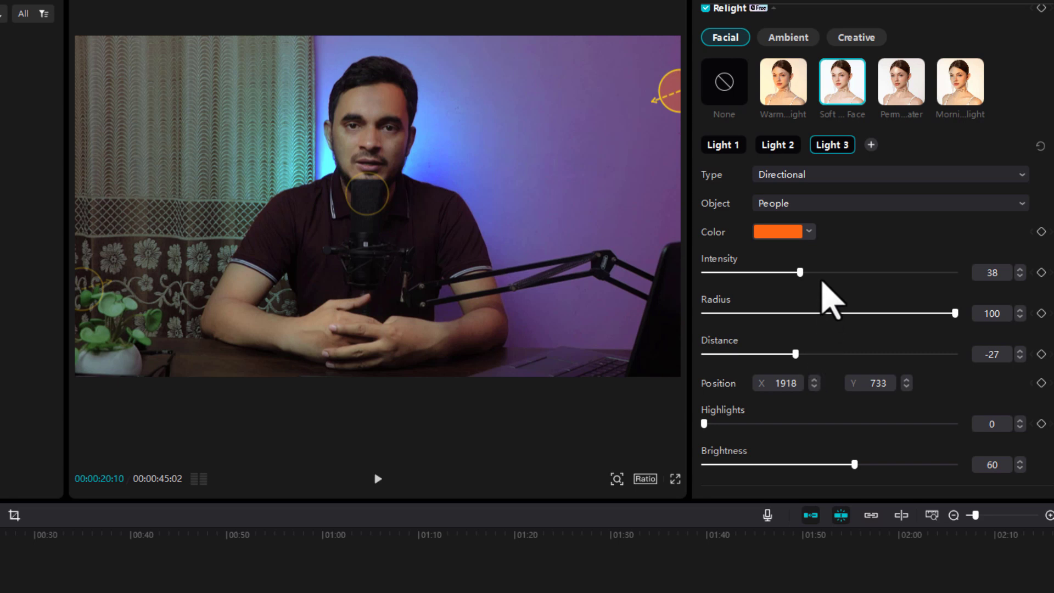
pyautogui.moveTo(813, 271); pyautogui.dragTo(849, 271)
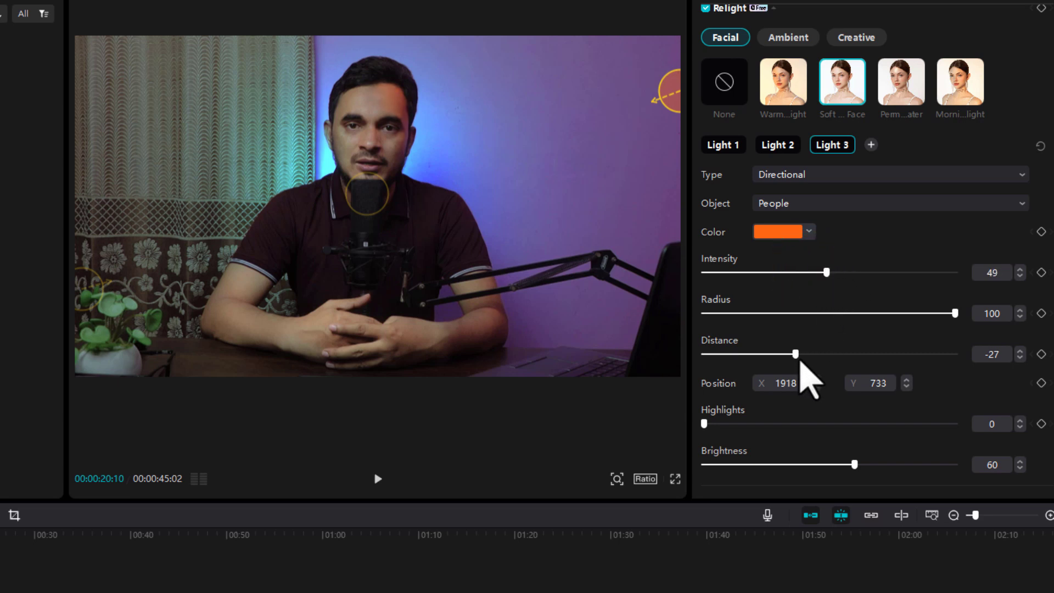
pyautogui.click(834, 272)
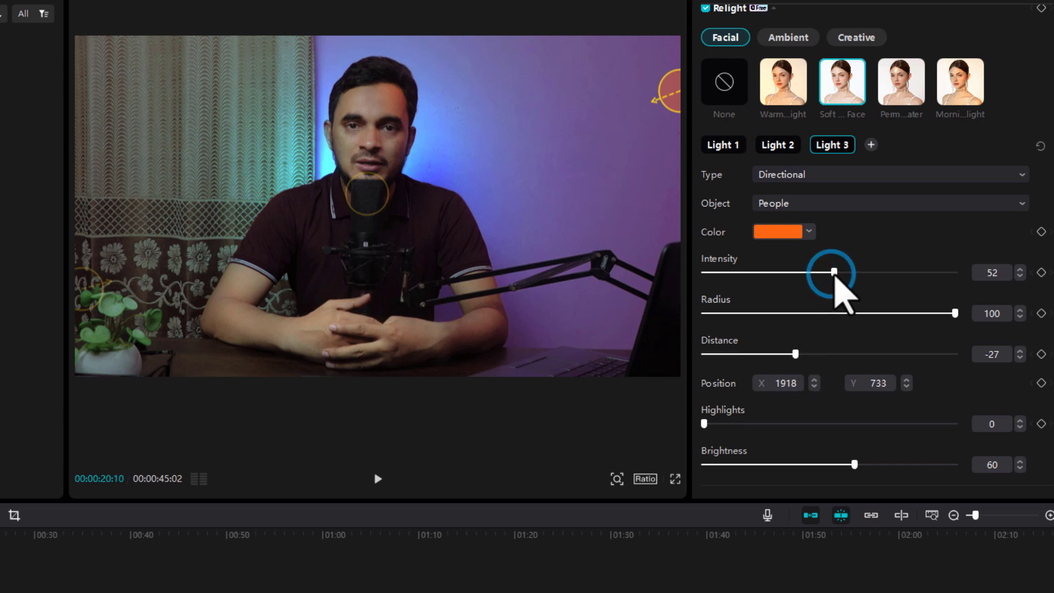
pyautogui.moveTo(797, 355)
pyautogui.mouseDown()
pyautogui.moveTo(766, 359)
pyautogui.moveTo(805, 354)
pyautogui.mouseUp()
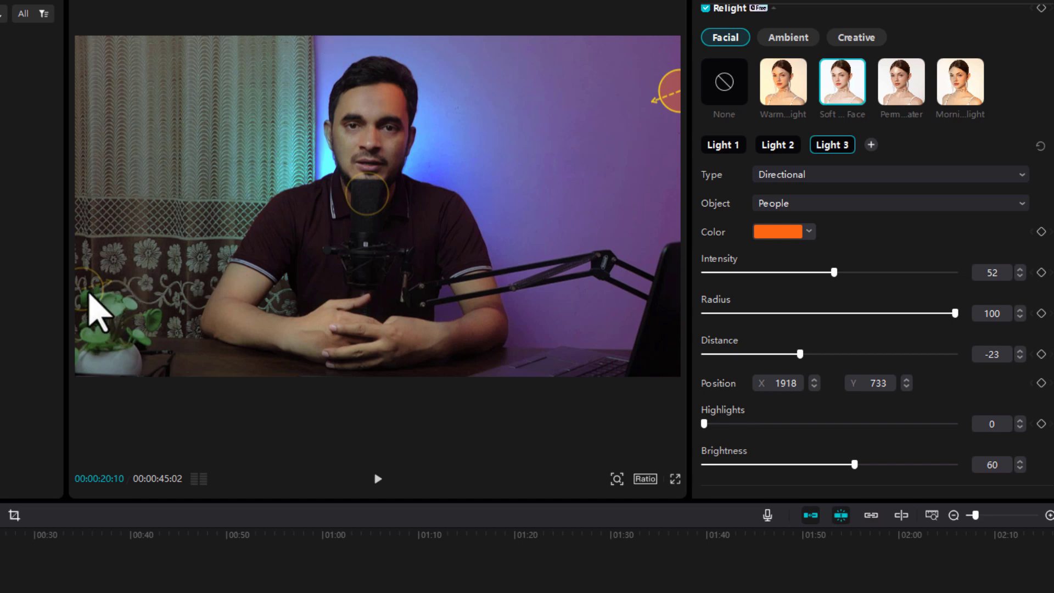
pyautogui.moveTo(672, 88)
pyautogui.mouseDown()
pyautogui.moveTo(675, 73)
pyautogui.moveTo(616, 336)
pyautogui.moveTo(618, 176)
pyautogui.moveTo(626, 197)
pyautogui.moveTo(624, 145)
pyautogui.moveTo(648, 46)
pyautogui.moveTo(678, 91)
pyautogui.mouseUp()
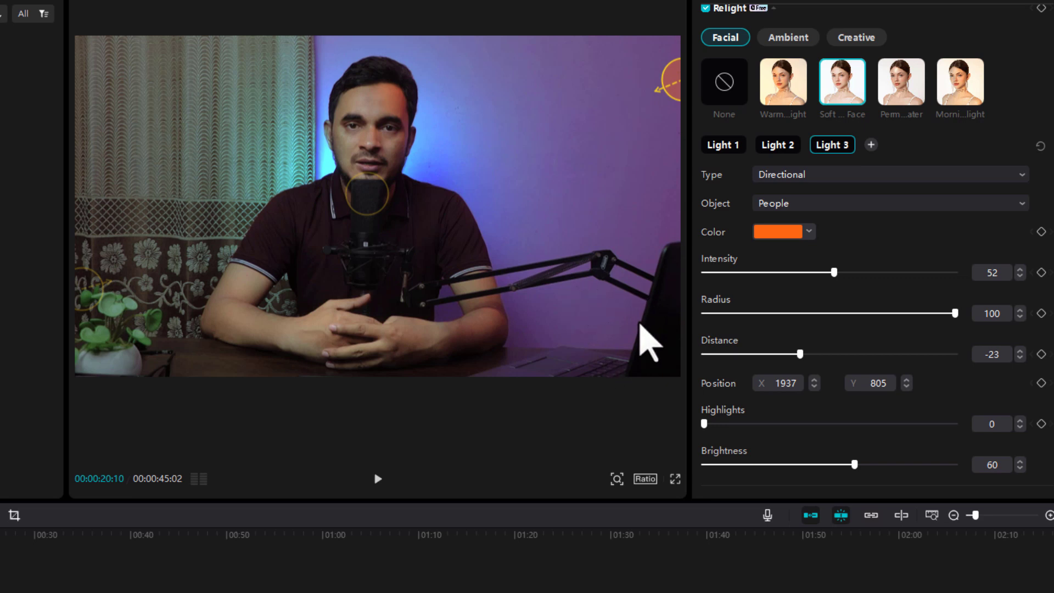
# - Add a fourth light of type Point that affects only Background, and place it beside the laptop, about X 1429, Y -699
pyautogui.click(871, 145)
pyautogui.moveTo(384, 222); pyautogui.dragTo(576, 285)
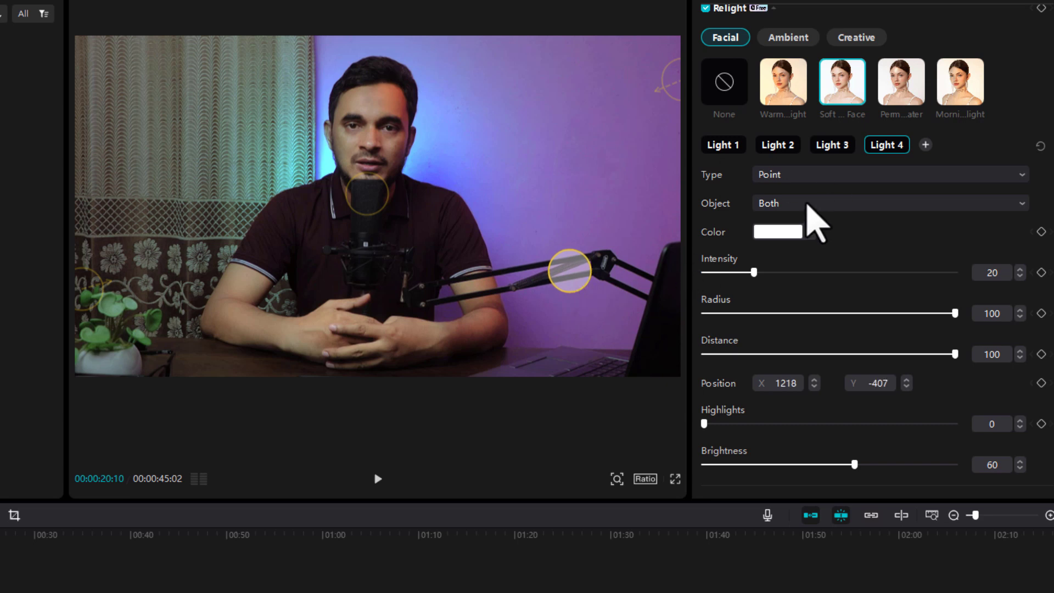
pyautogui.click(792, 176)
pyautogui.click(795, 196)
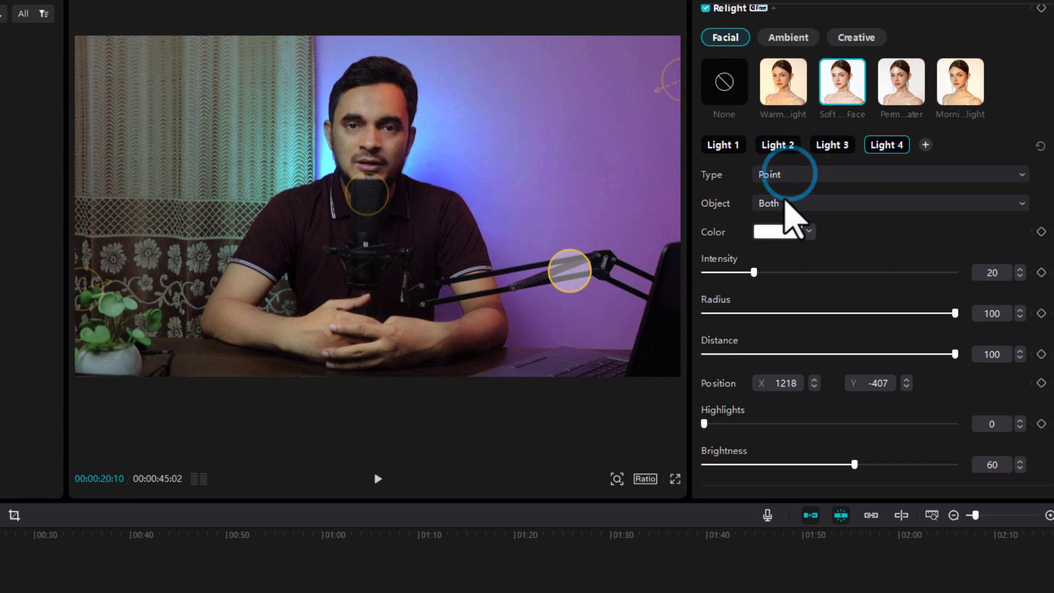
pyautogui.click(790, 205)
pyautogui.click(779, 252)
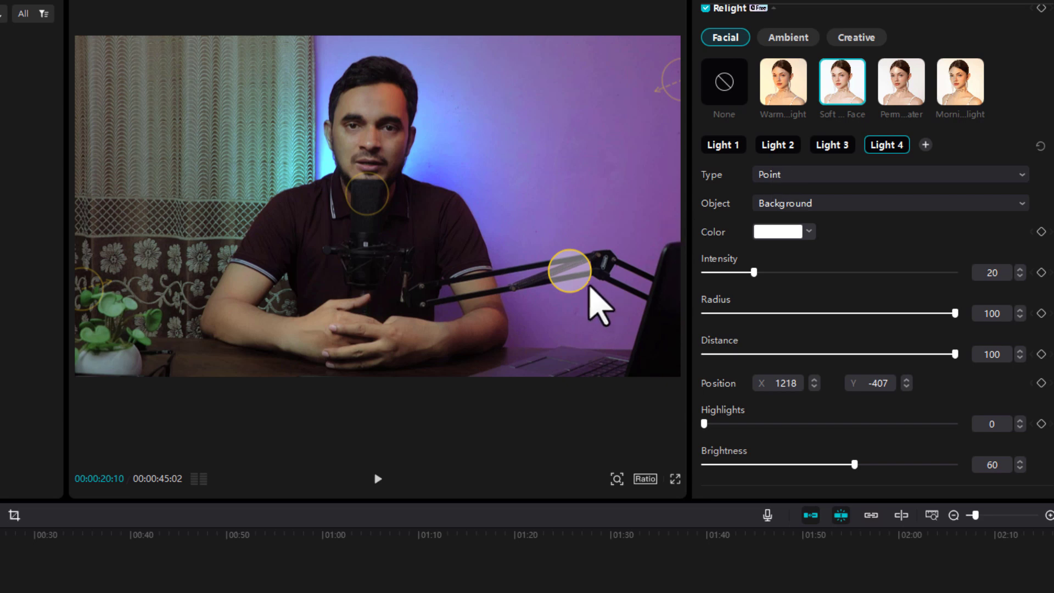
pyautogui.moveTo(579, 283); pyautogui.dragTo(606, 327)
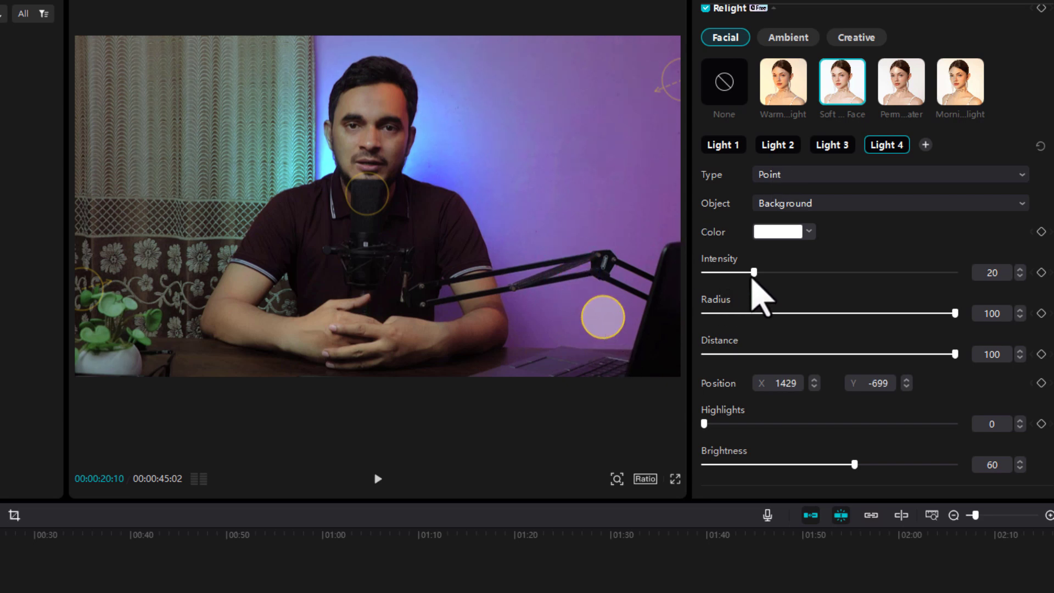
# - Keep Light 4's type as Point and set its color to magenta F300FF
pyautogui.click(792, 177)
pyautogui.click(792, 199)
pyautogui.click(777, 236)
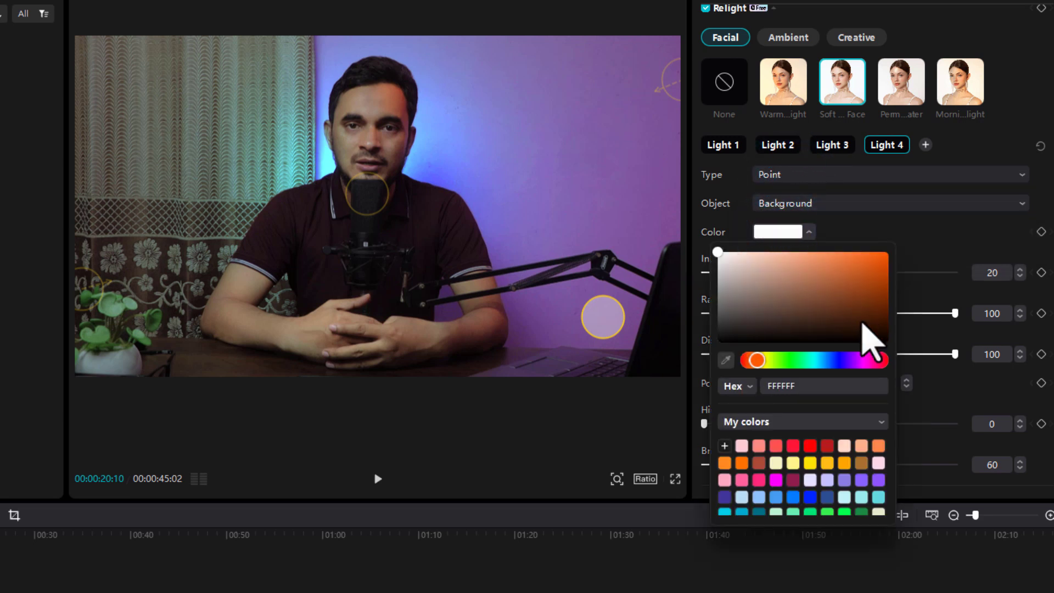
pyautogui.click(864, 360)
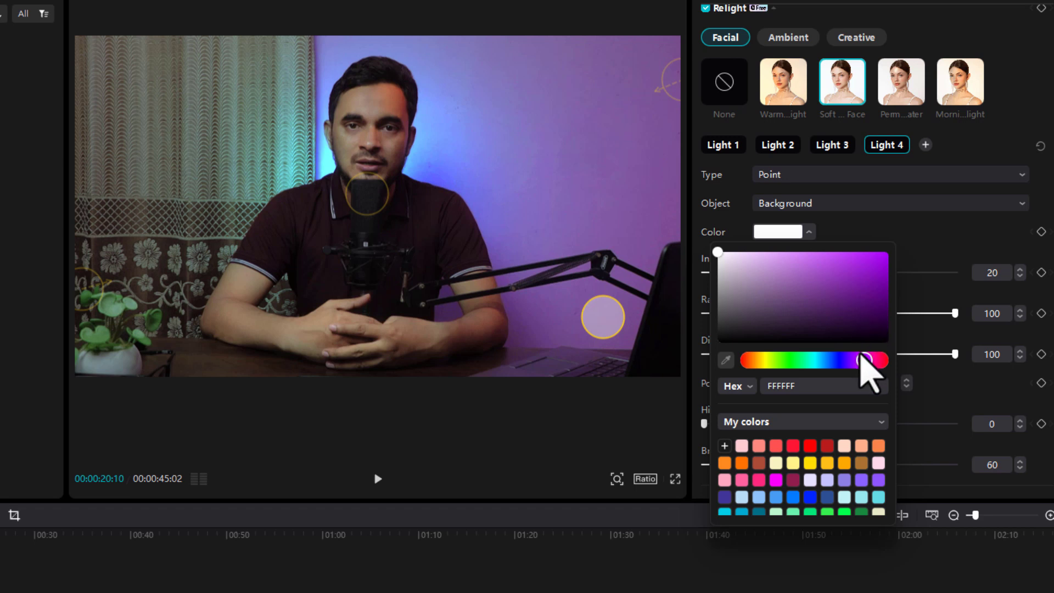
pyautogui.moveTo(864, 360); pyautogui.dragTo(870, 360)
pyautogui.moveTo(863, 291); pyautogui.dragTo(910, 258)
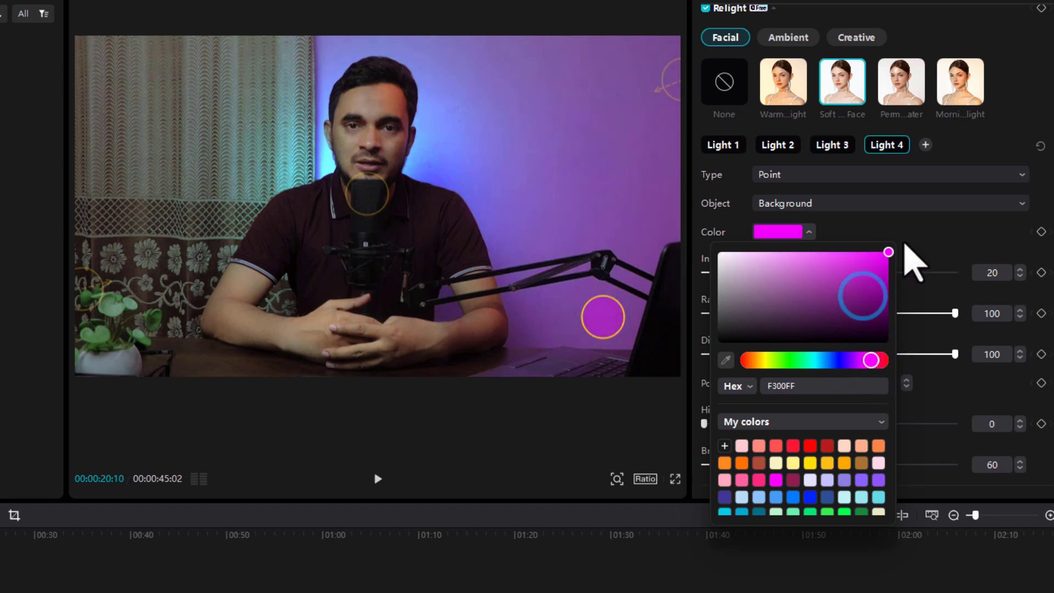
pyautogui.click(600, 324)
# - Set Light 4's radius to 5, distance to -57 and intensity to 23, and move it against the laptop, about X 1544, Y -781
pyautogui.moveTo(593, 320); pyautogui.dragTo(603, 321)
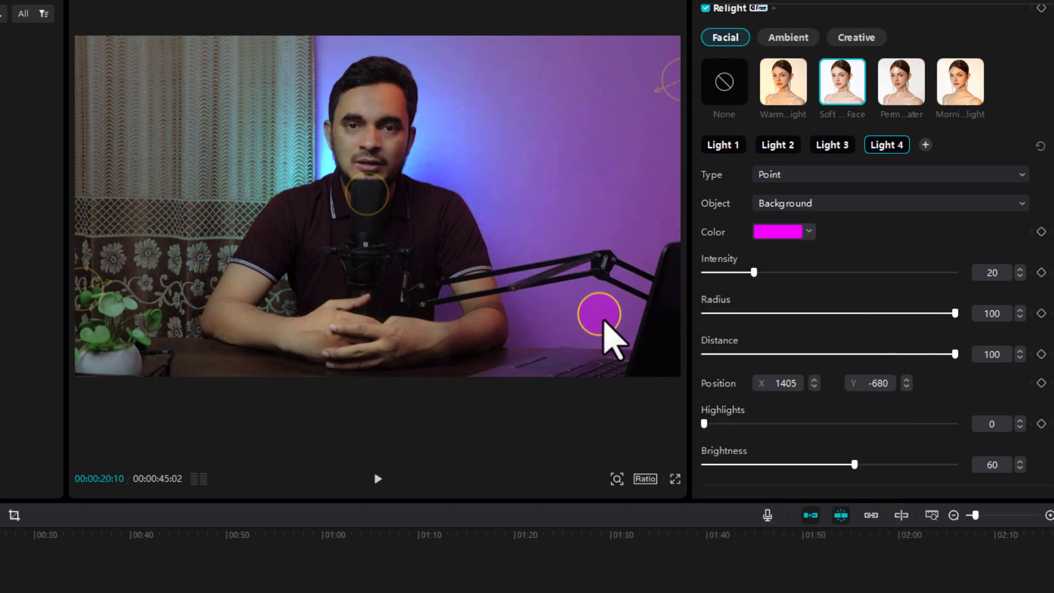
pyautogui.moveTo(775, 313); pyautogui.dragTo(686, 312)
pyautogui.moveTo(813, 355); pyautogui.dragTo(738, 356)
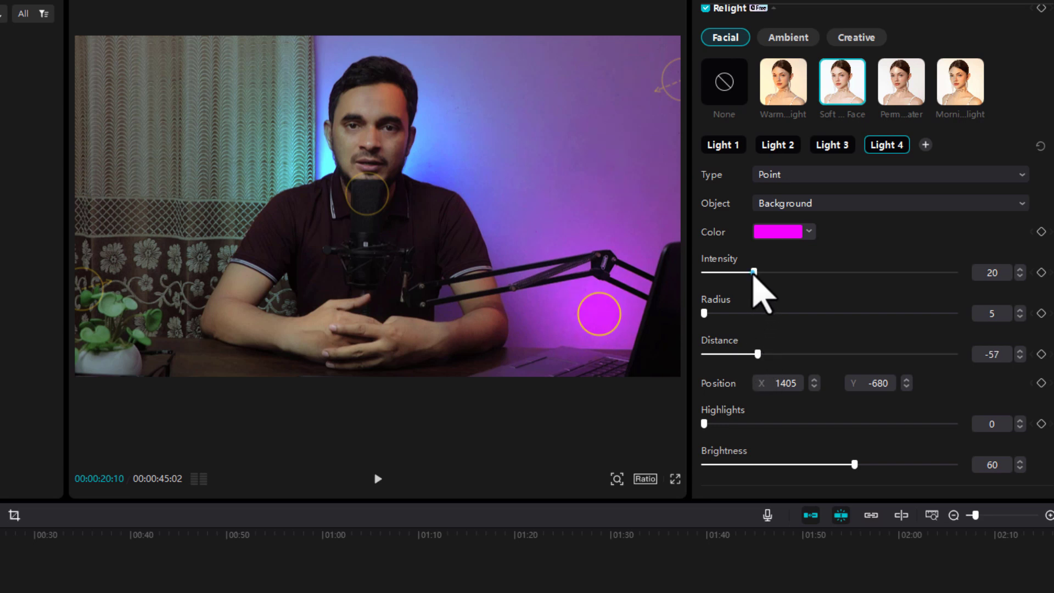
pyautogui.moveTo(752, 272); pyautogui.dragTo(762, 273)
pyautogui.moveTo(616, 325); pyautogui.dragTo(635, 340)
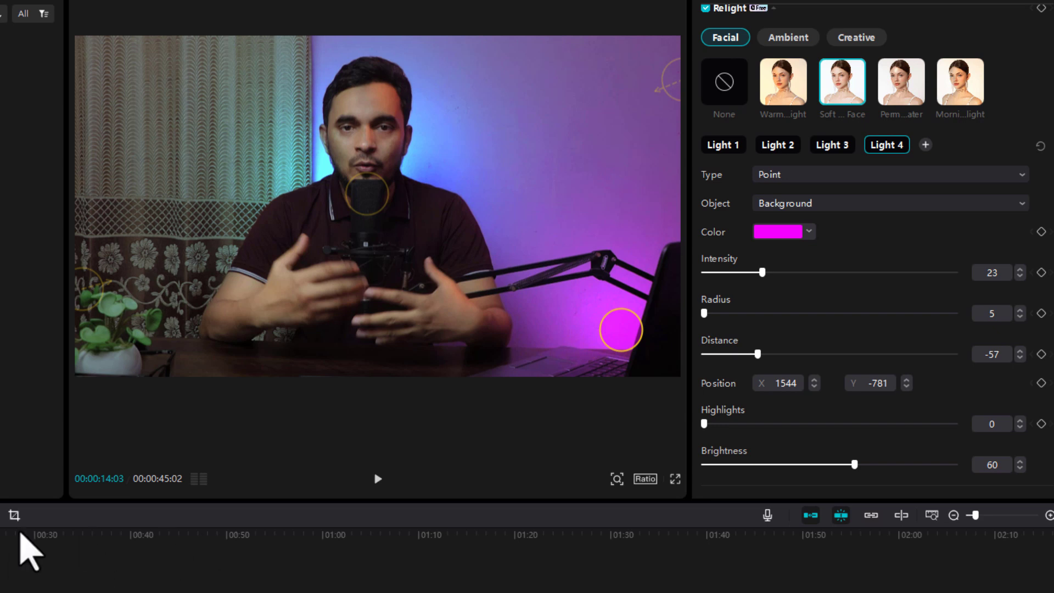
# - Deselect the clip to examine the relit frame without light markers, and reselect it to review its Relight settings
pyautogui.click(258, 562)
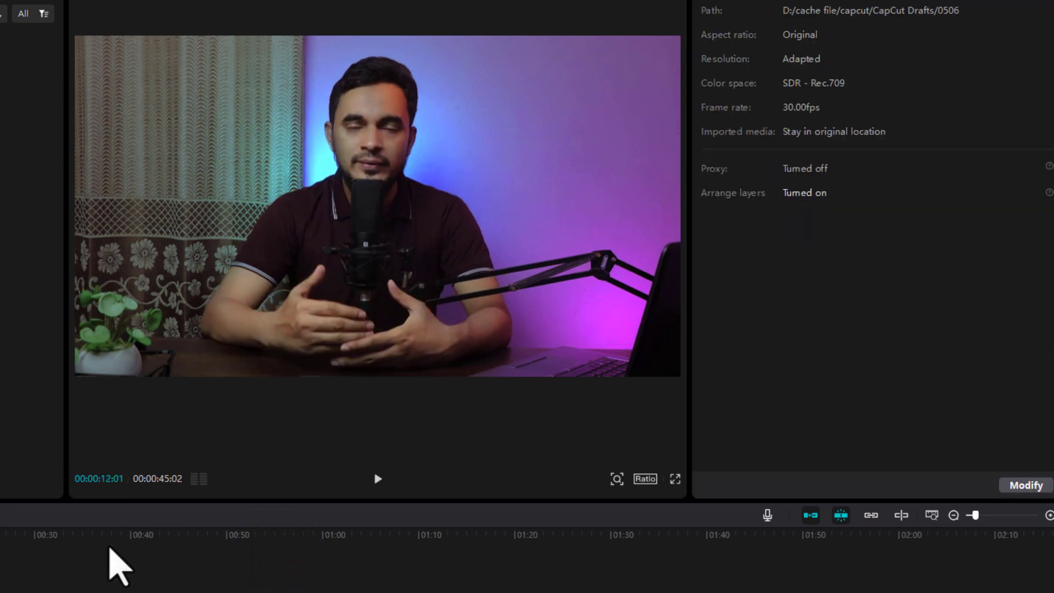
pyautogui.click(109, 587)
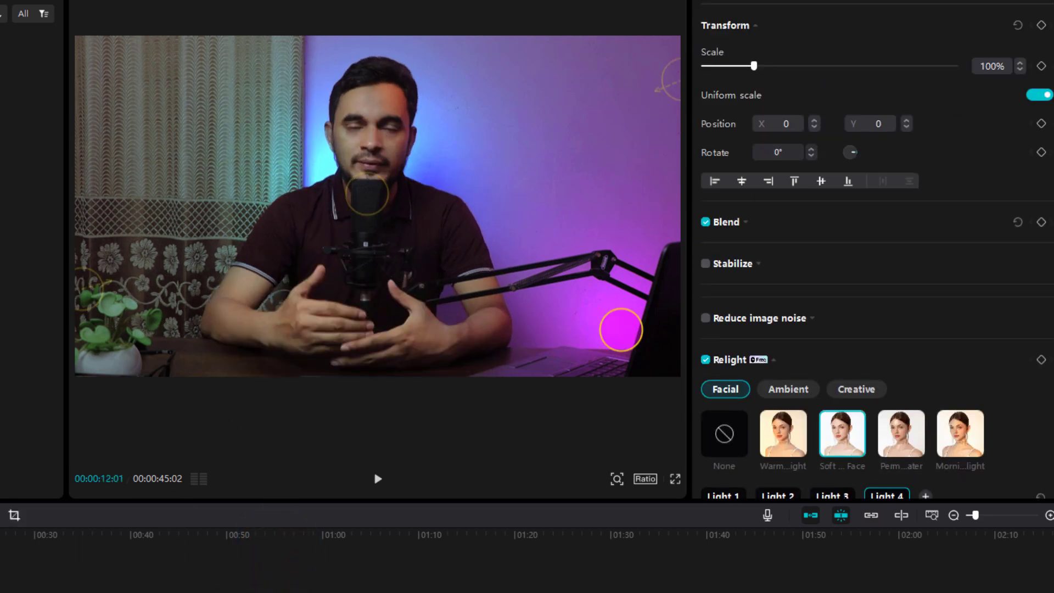
pyautogui.scroll(-6, 796, 275)
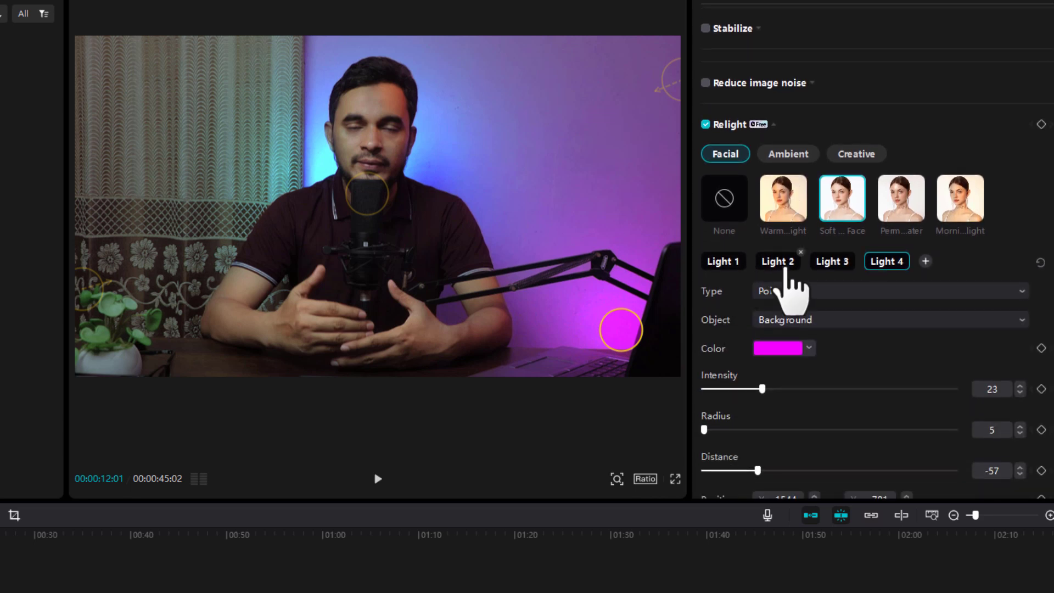
pyautogui.scroll(-2, 708, 318)
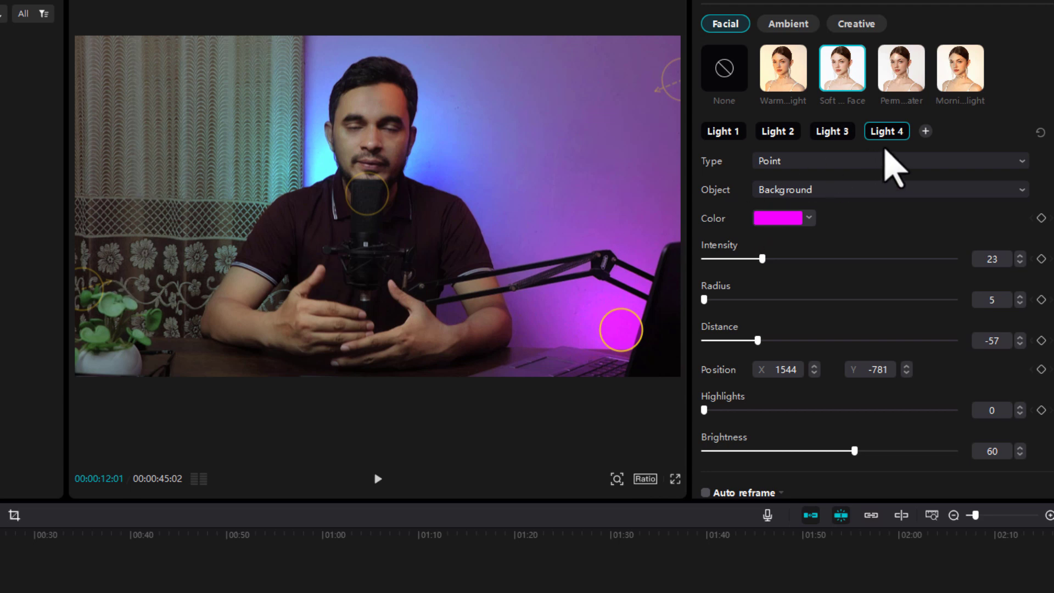
# - Add a fifth light of type Point that affects only Background, and place it over the curtain, about X -1390, Y 220
pyautogui.click(925, 130)
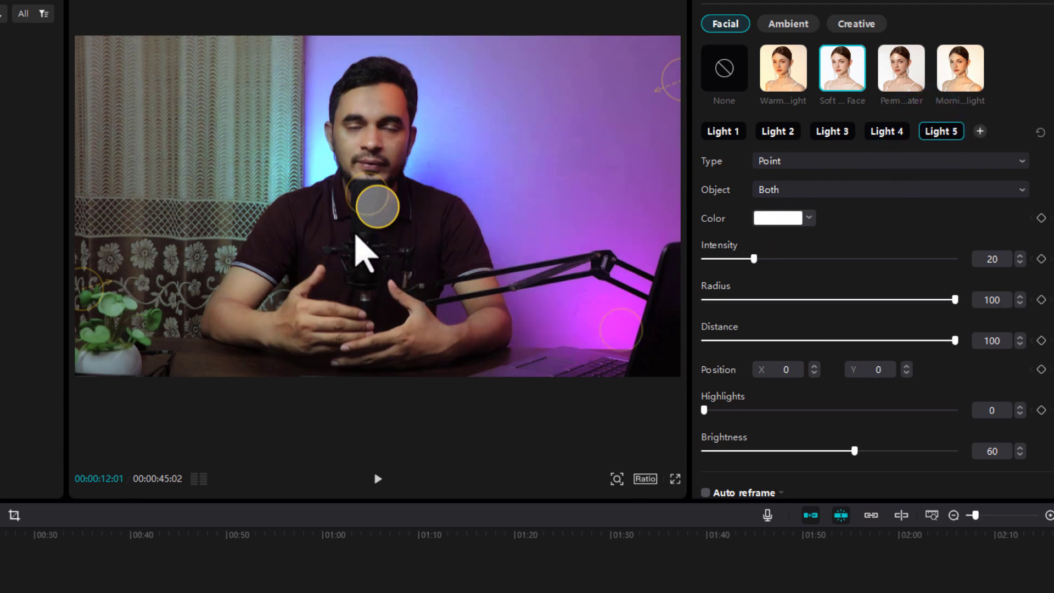
pyautogui.moveTo(382, 215); pyautogui.dragTo(163, 181)
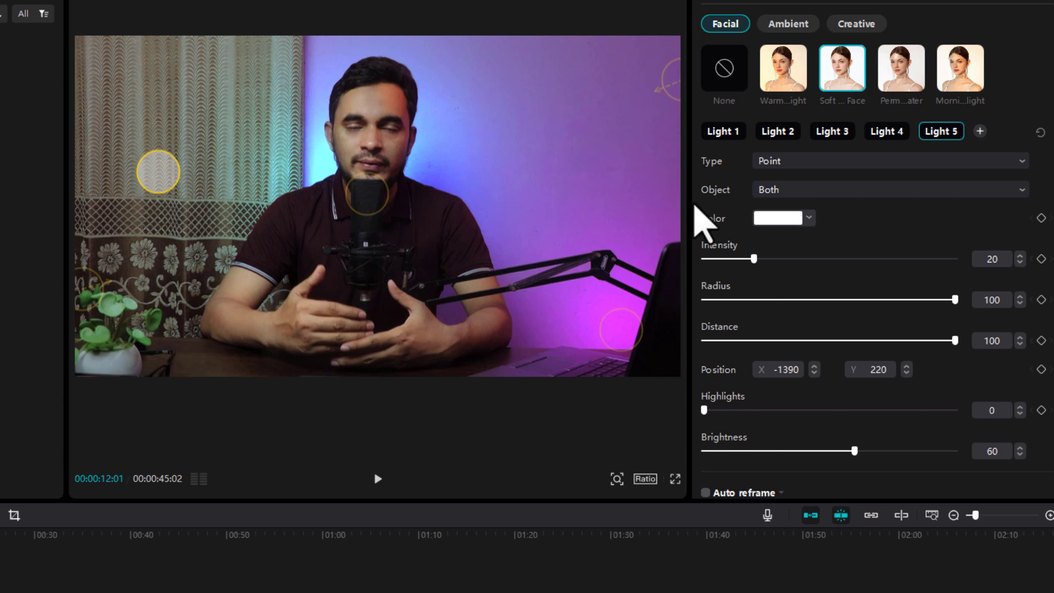
pyautogui.click(792, 161)
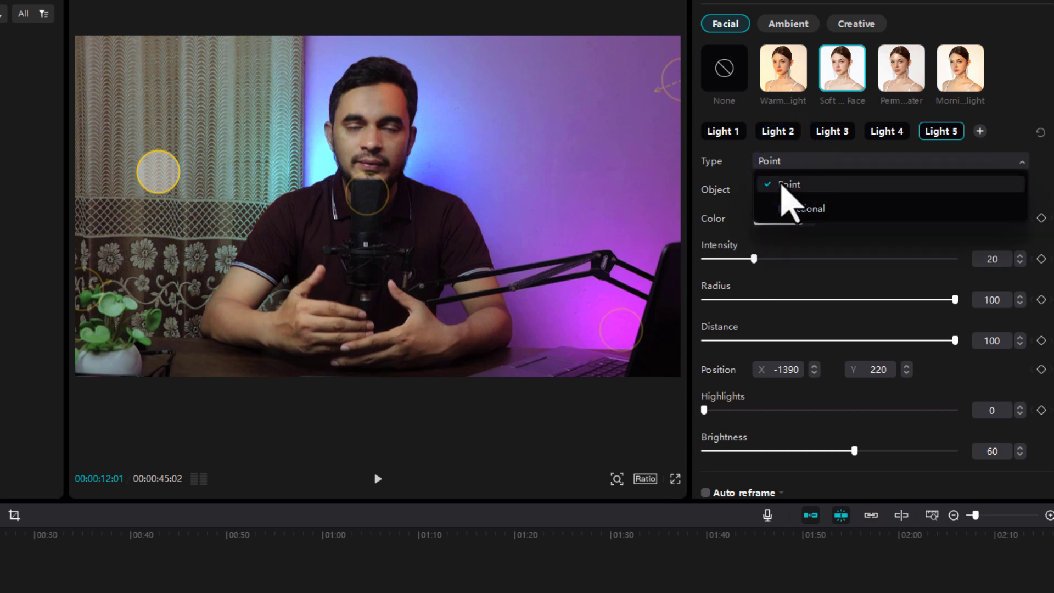
pyautogui.click(780, 182)
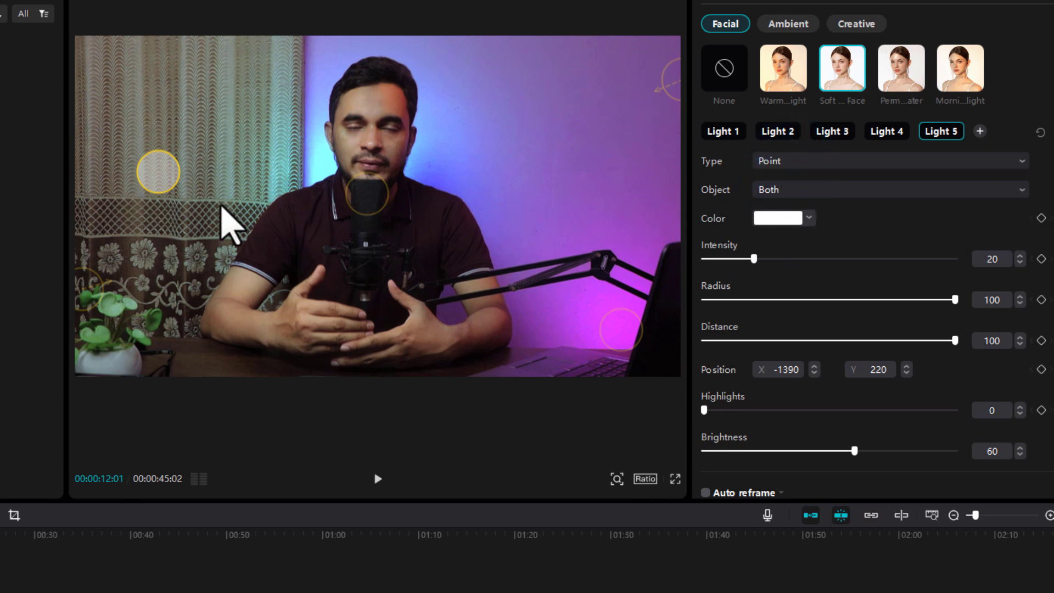
pyautogui.click(782, 191)
pyautogui.click(790, 237)
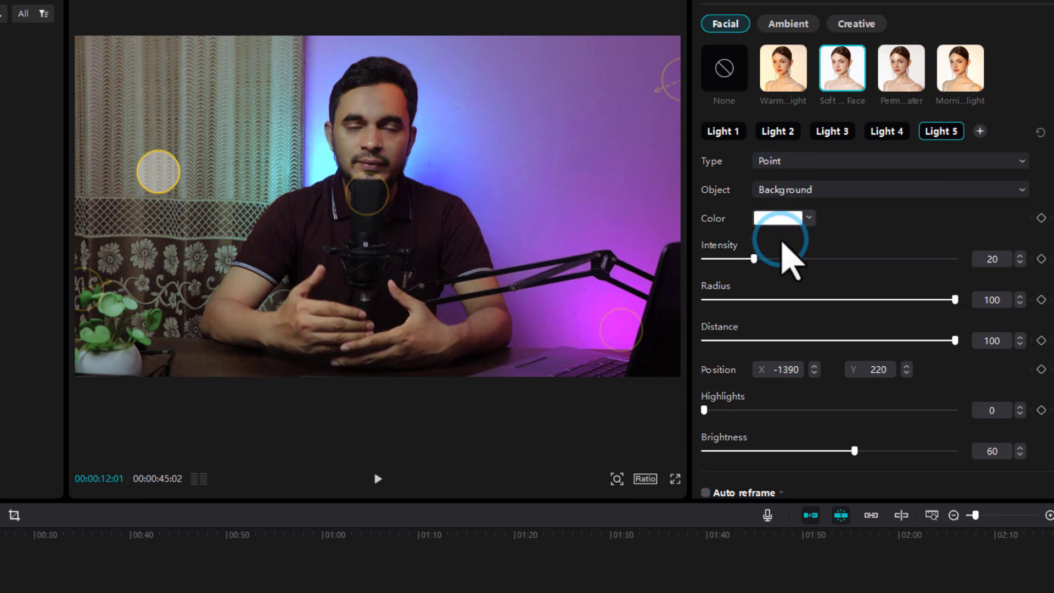
# - Set Light 5's color to green 1AFF00
pyautogui.click(780, 218)
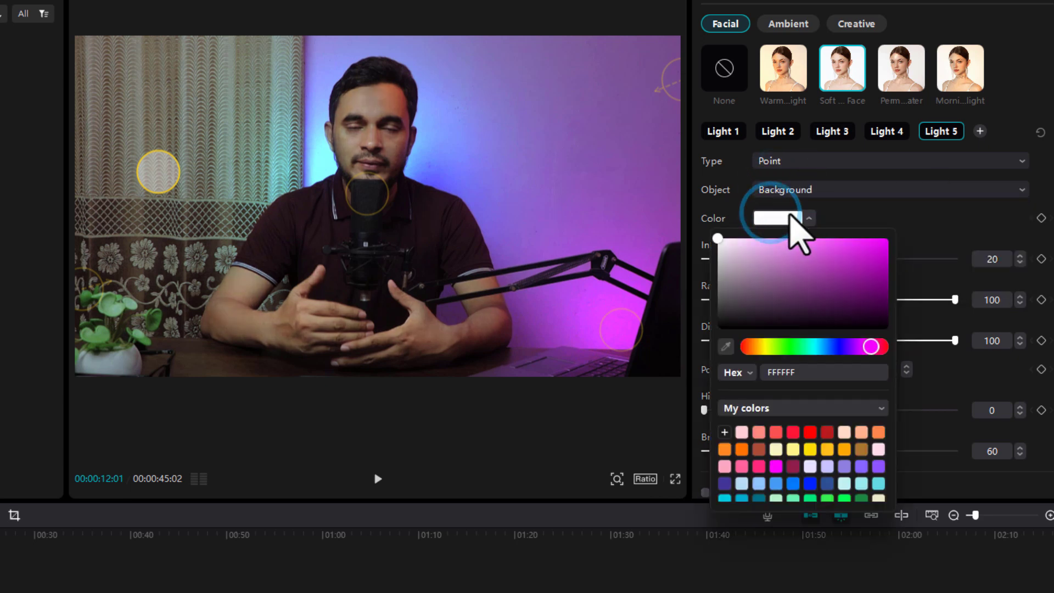
pyautogui.click(786, 346)
pyautogui.moveTo(793, 349); pyautogui.dragTo(800, 354)
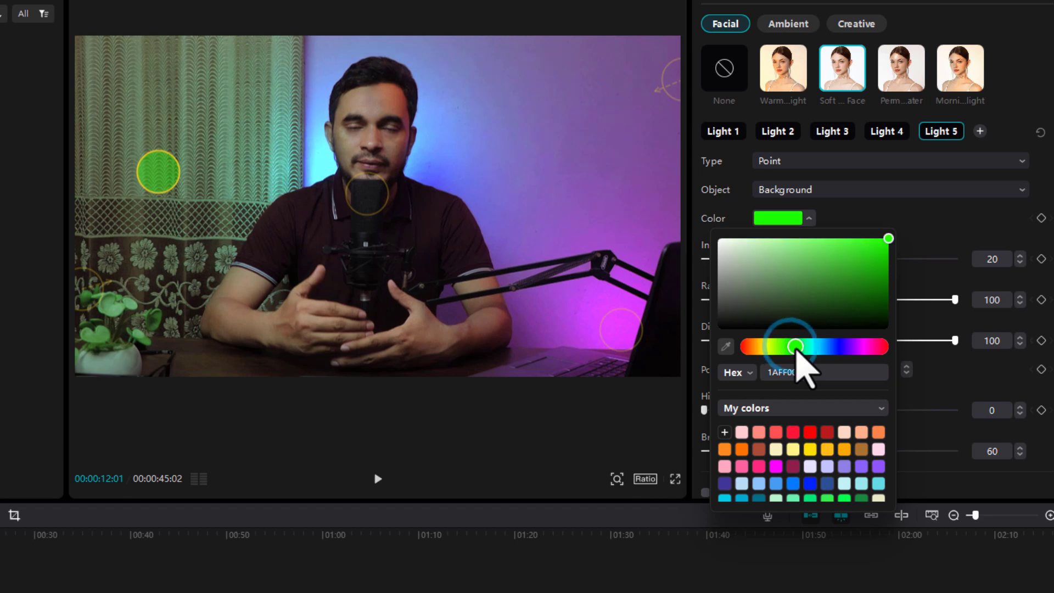
pyautogui.click(941, 227)
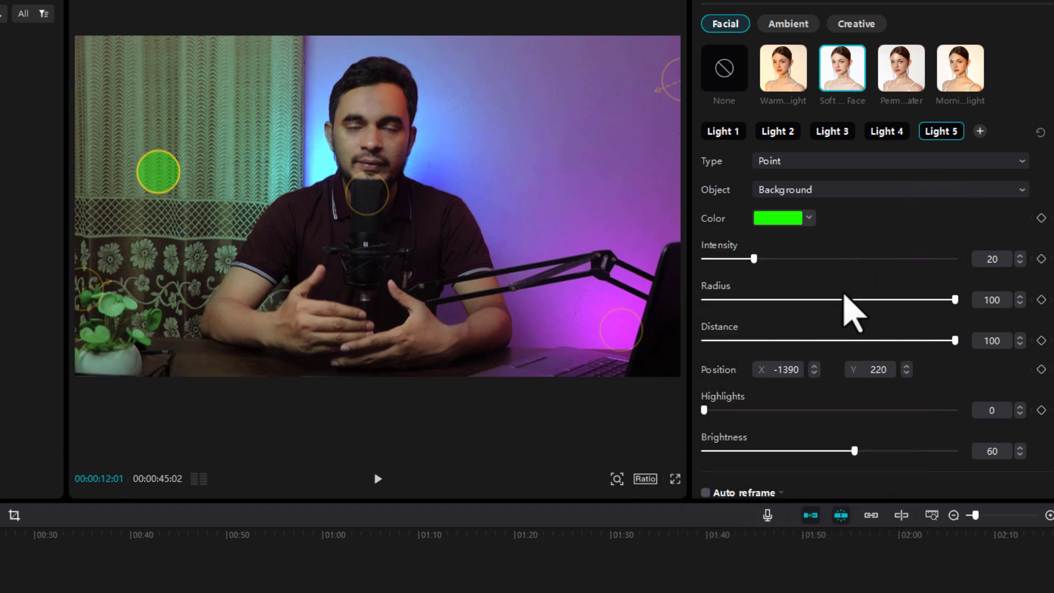
# - Set Light 5's intensity to 19 and distance to -53, and move it to the outer edge of the curtain
pyautogui.scroll(-1, 834, 291)
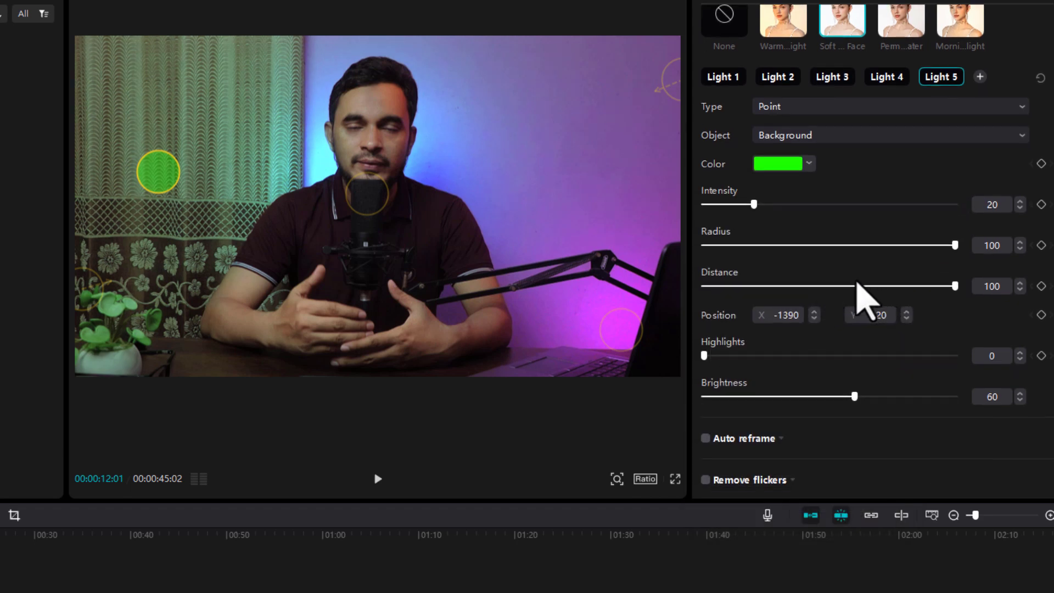
pyautogui.moveTo(857, 285); pyautogui.dragTo(762, 286)
pyautogui.scroll(-1, 762, 286)
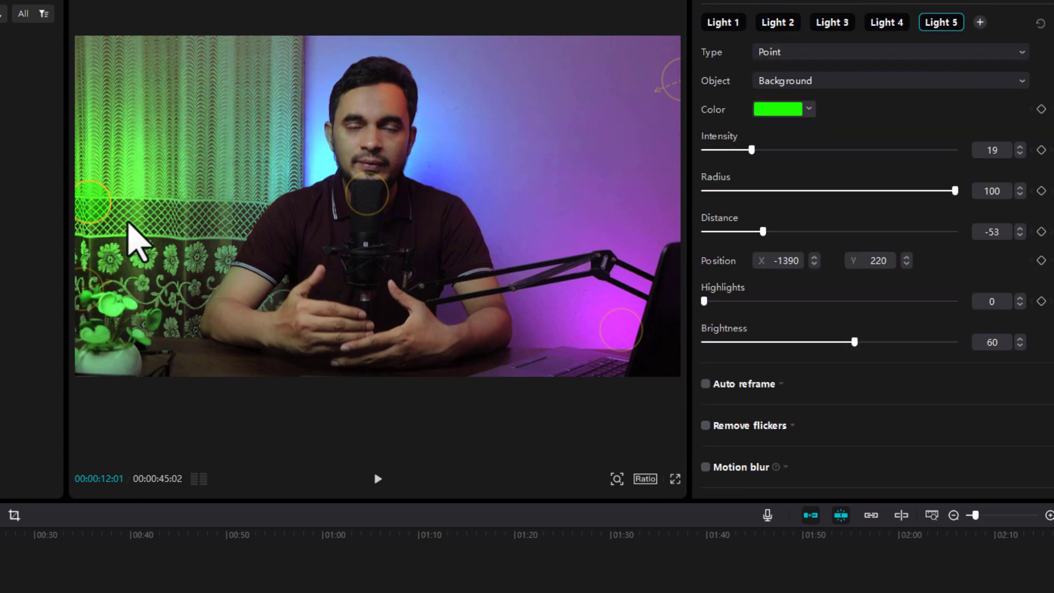
pyautogui.moveTo(127, 222); pyautogui.dragTo(134, 222)
# - Set Light 5's radius to 48 and intensity to 26, and fine-tune its distance and its place at the curtain's edge
pyautogui.moveTo(813, 190)
pyautogui.mouseDown()
pyautogui.moveTo(772, 190)
pyautogui.moveTo(817, 191)
pyautogui.mouseUp()
pyautogui.click(772, 231)
pyautogui.moveTo(101, 201); pyautogui.dragTo(80, 198)
pyautogui.click(773, 232)
pyautogui.moveTo(751, 150)
pyautogui.mouseDown()
pyautogui.moveTo(779, 145)
pyautogui.moveTo(769, 150)
pyautogui.mouseUp()
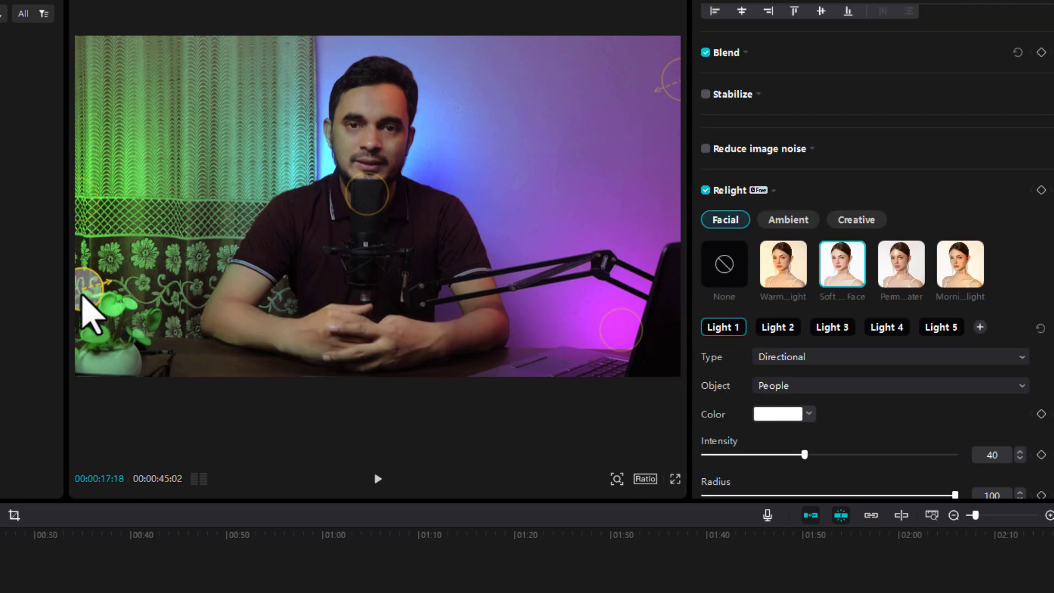
# - Nudge the white Light 1 slightly inward above the plant, and shift the orange Light 3 slightly near the frame's upper right corner
pyautogui.moveTo(85, 300)
pyautogui.mouseDown()
pyautogui.moveTo(90, 327)
pyautogui.moveTo(133, 198)
pyautogui.moveTo(94, 299)
pyautogui.mouseUp()
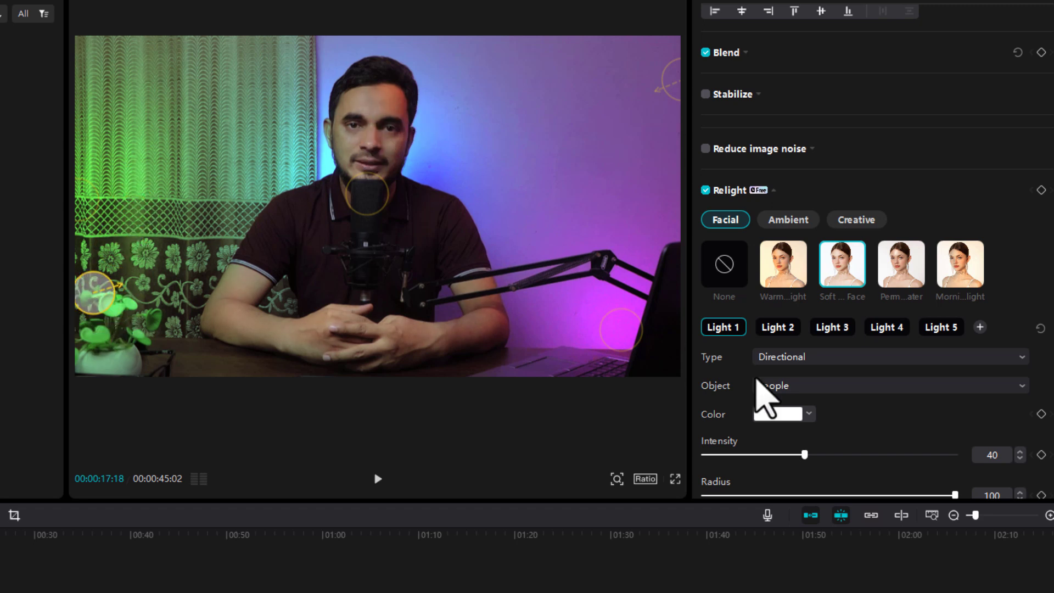
pyautogui.click(777, 415)
pyautogui.click(777, 412)
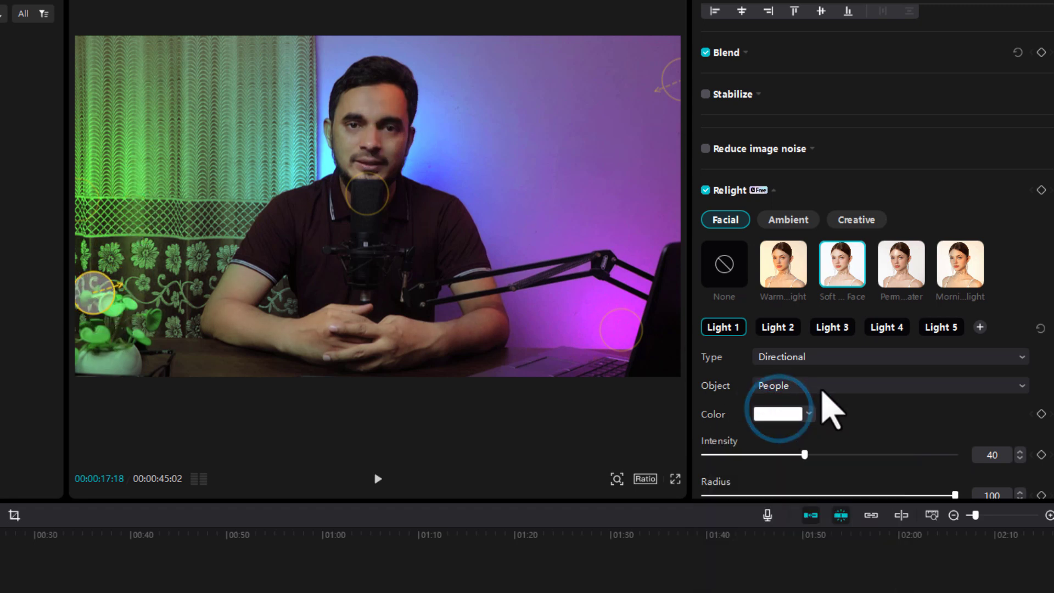
pyautogui.moveTo(676, 83); pyautogui.dragTo(678, 69)
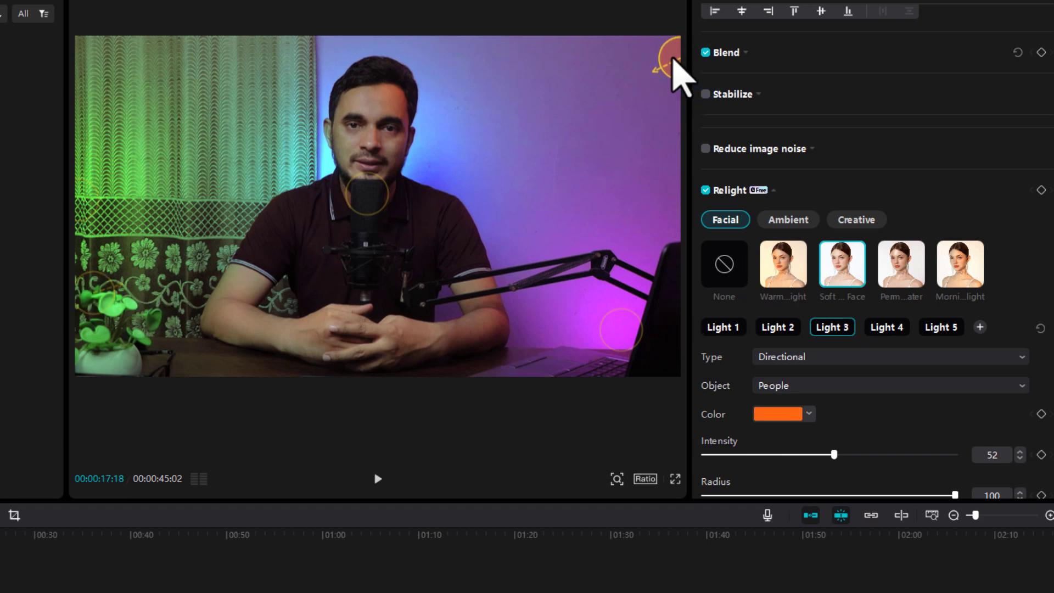
pyautogui.moveTo(670, 61); pyautogui.dragTo(673, 74)
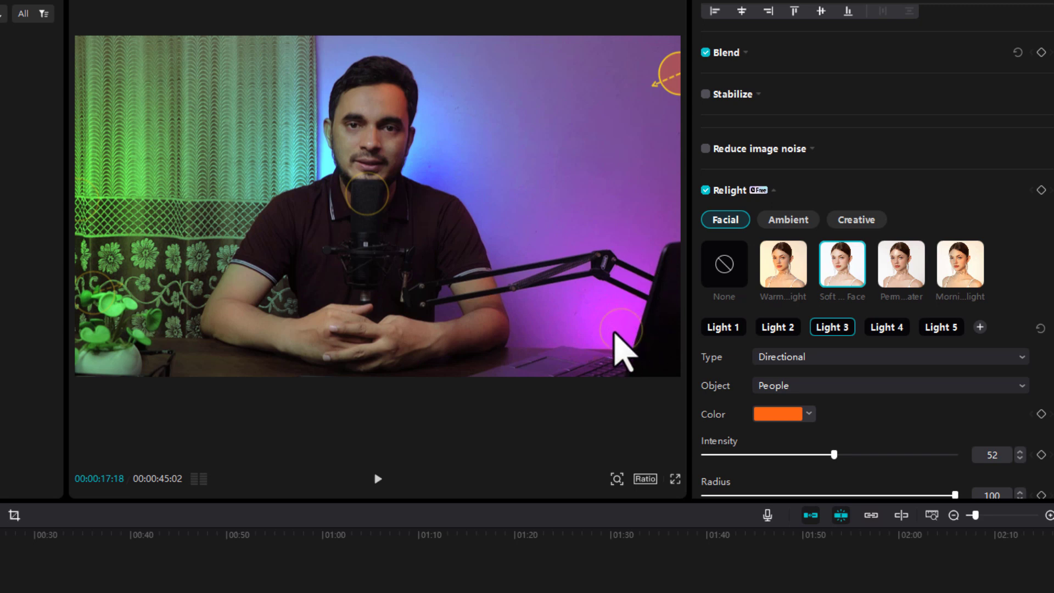
# - Check Lights 4 and 3, then fine-tune the positions of Light 2 over the microphone and Light 5 at the curtain's outer edge
pyautogui.click(888, 327)
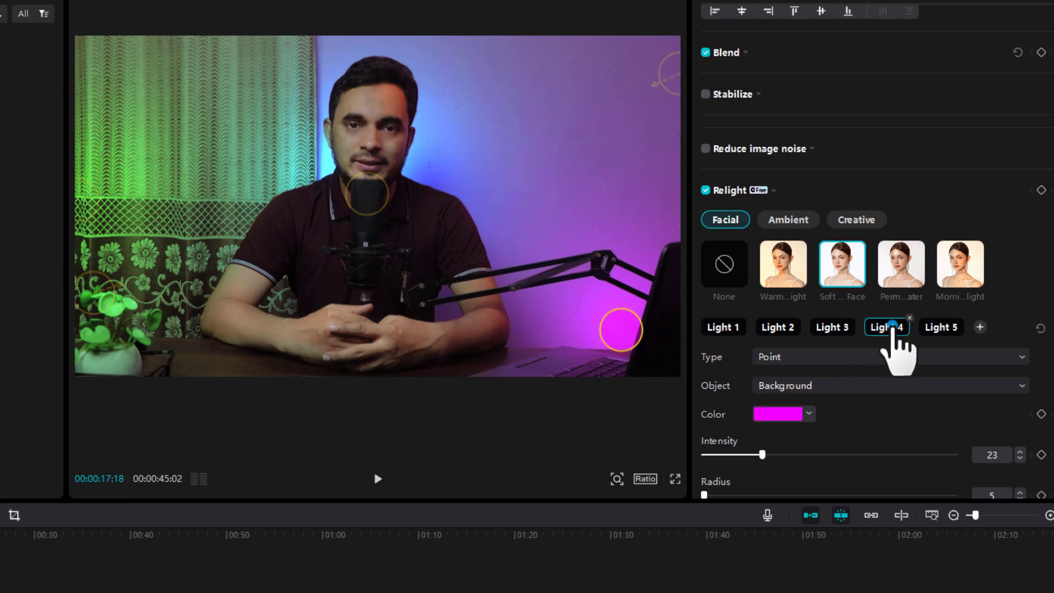
pyautogui.click(832, 327)
pyautogui.click(778, 327)
pyautogui.moveTo(367, 207); pyautogui.dragTo(367, 189)
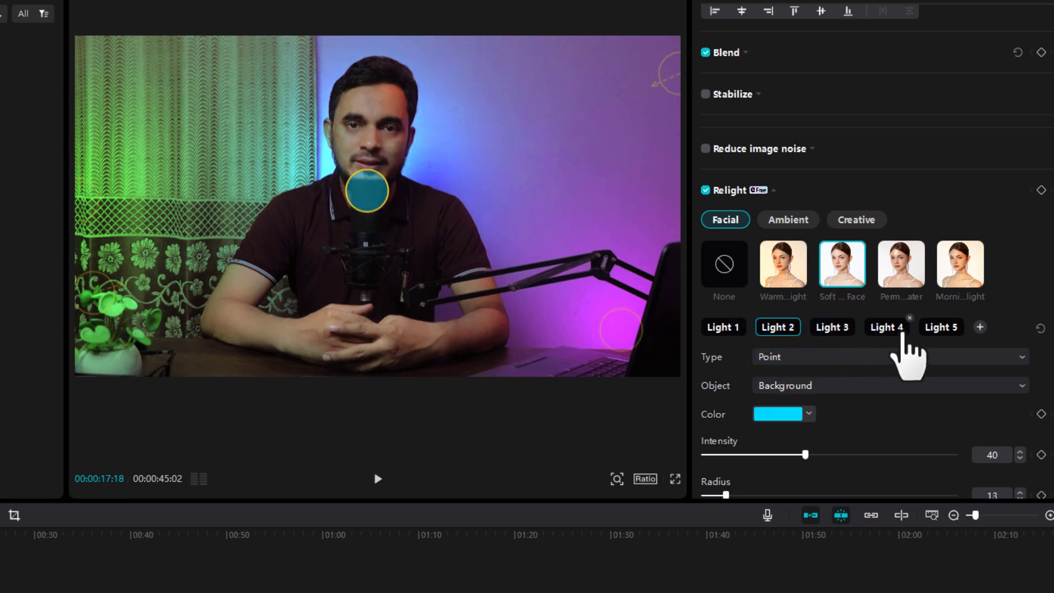
pyautogui.click(947, 327)
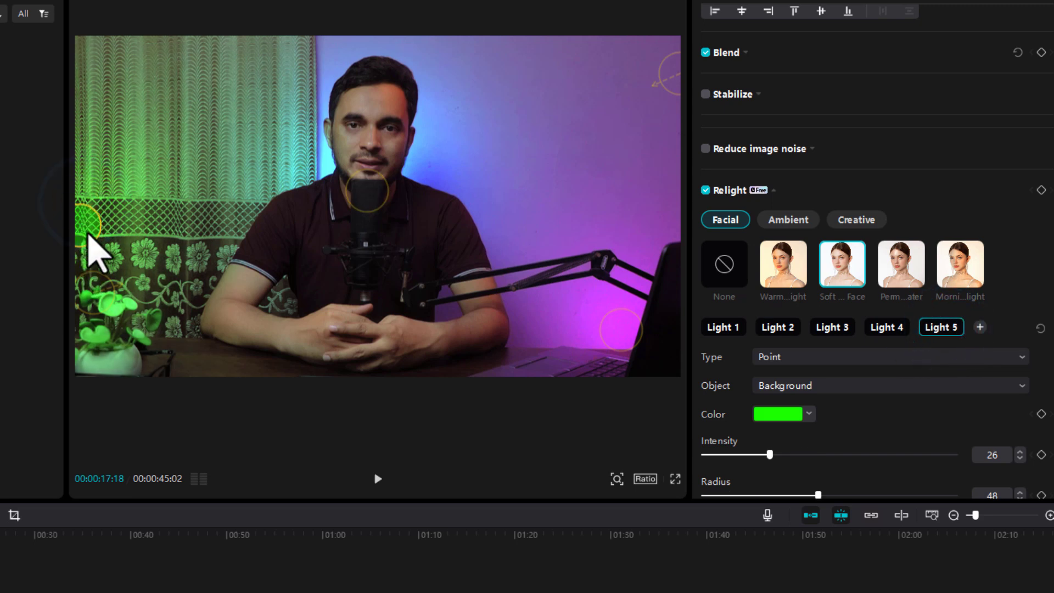
pyautogui.moveTo(95, 195); pyautogui.dragTo(92, 212)
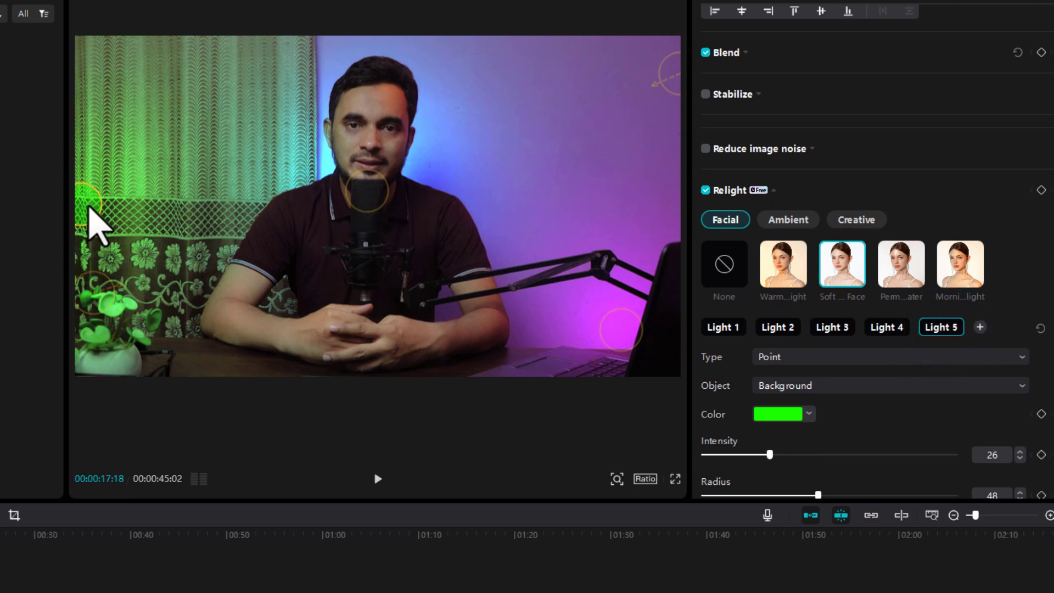
pyautogui.scroll(-1, 749, 244)
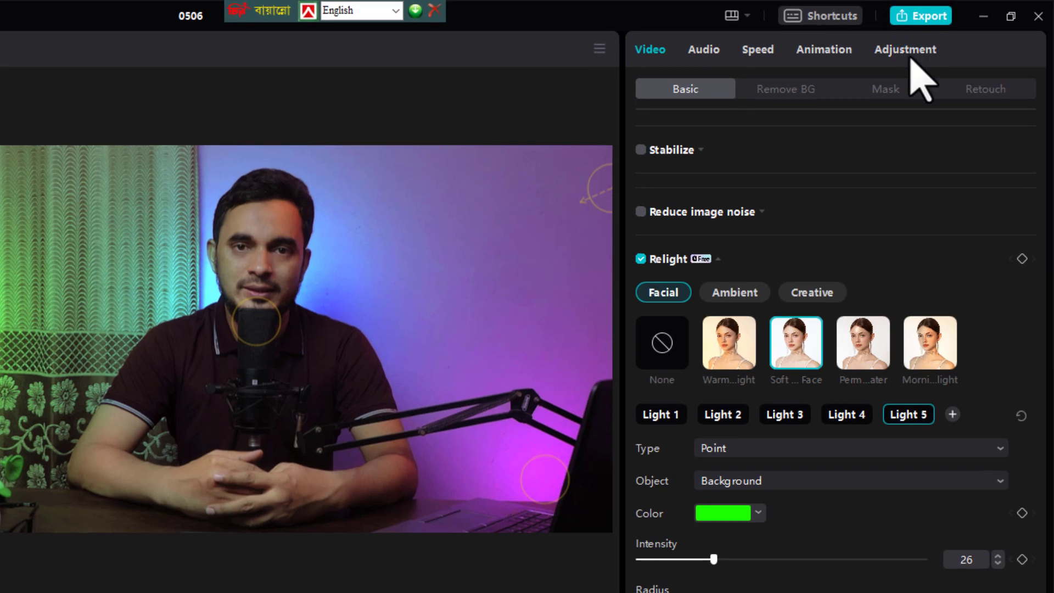
# - Enable Retouch for a single person, setting Smooth to 14 and Brighten to 51
pyautogui.click(909, 55)
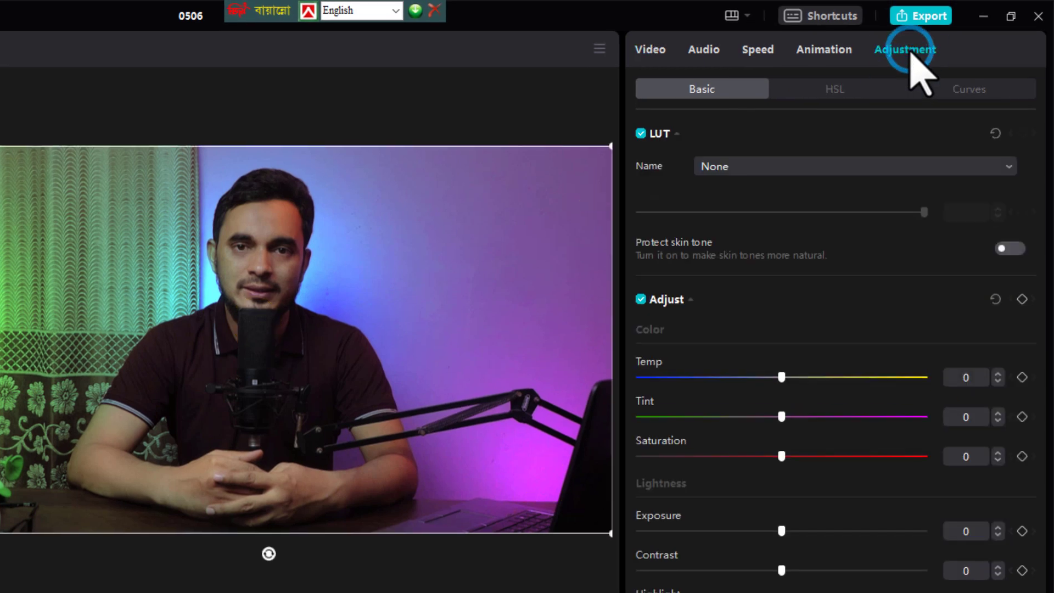
pyautogui.click(656, 50)
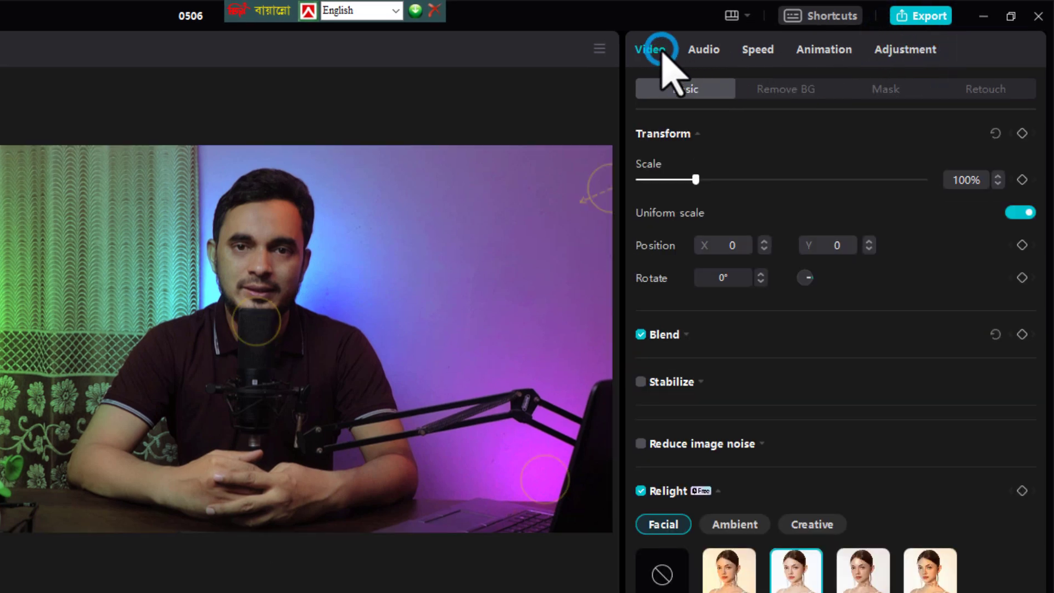
pyautogui.click(985, 88)
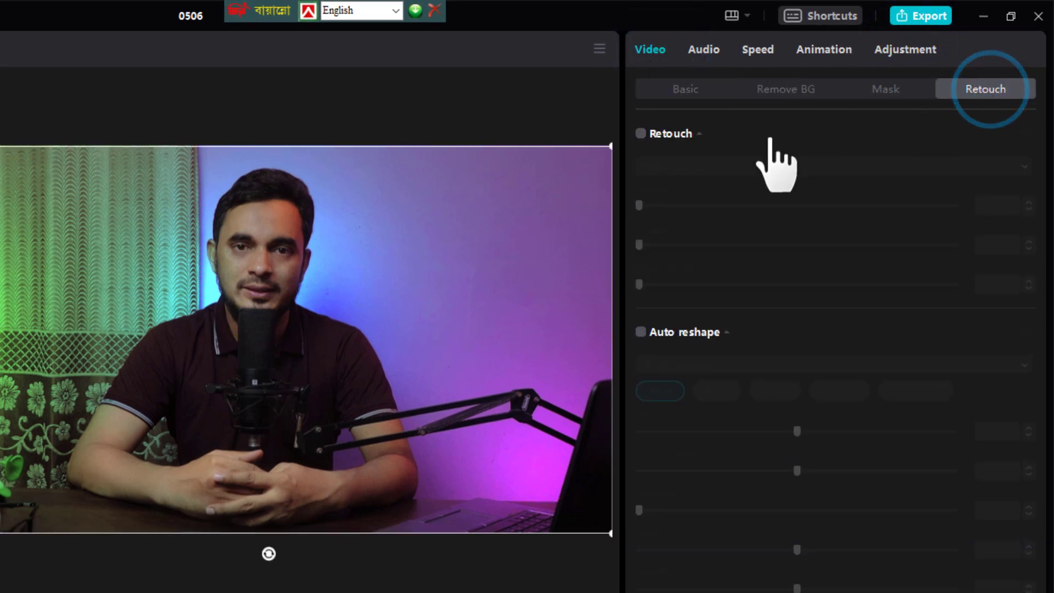
pyautogui.click(640, 134)
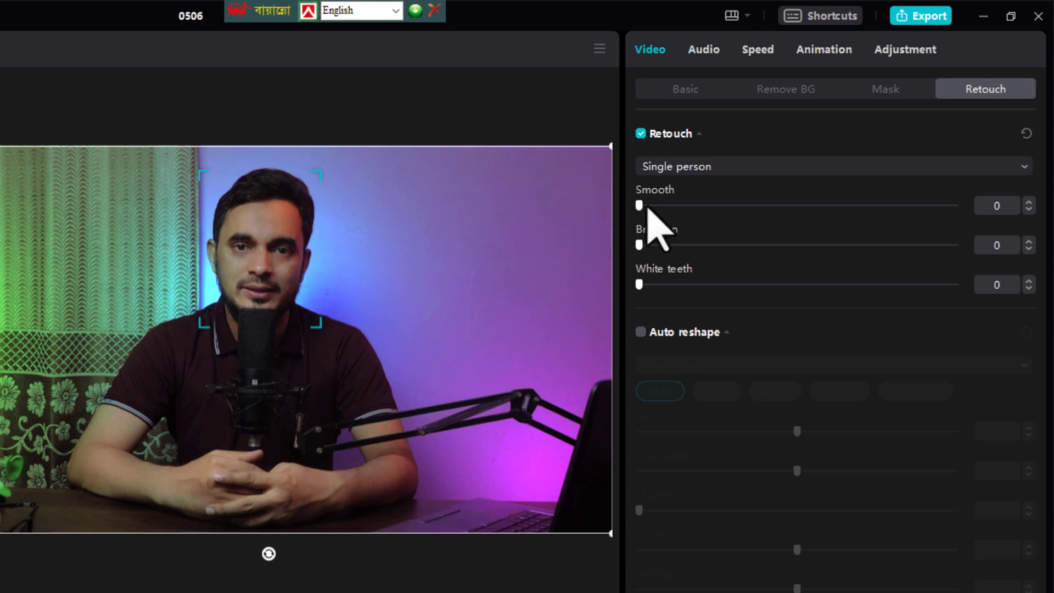
pyautogui.moveTo(645, 208); pyautogui.dragTo(676, 231)
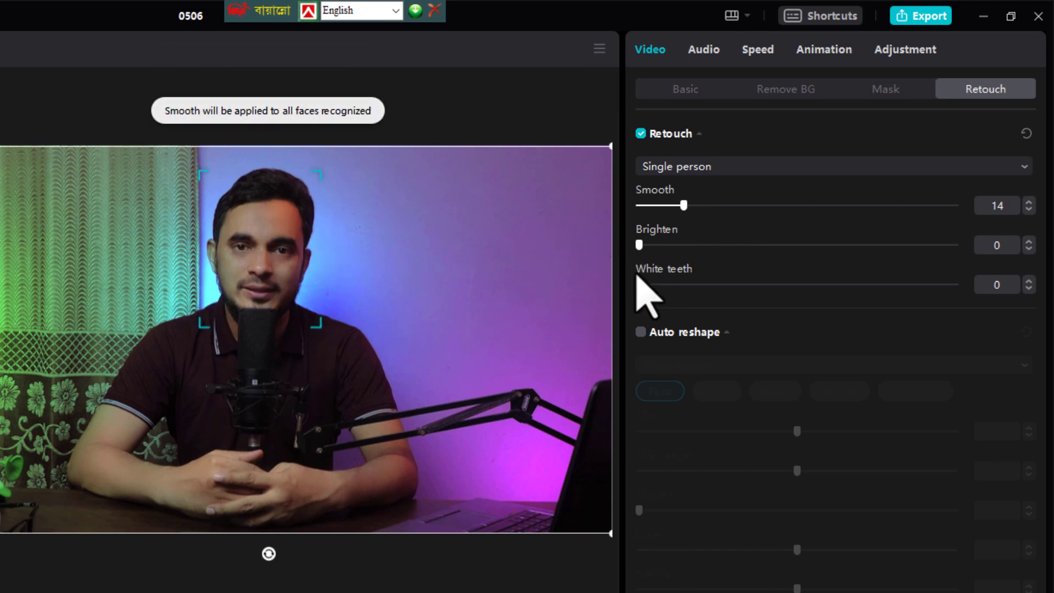
pyautogui.moveTo(654, 244); pyautogui.dragTo(800, 244)
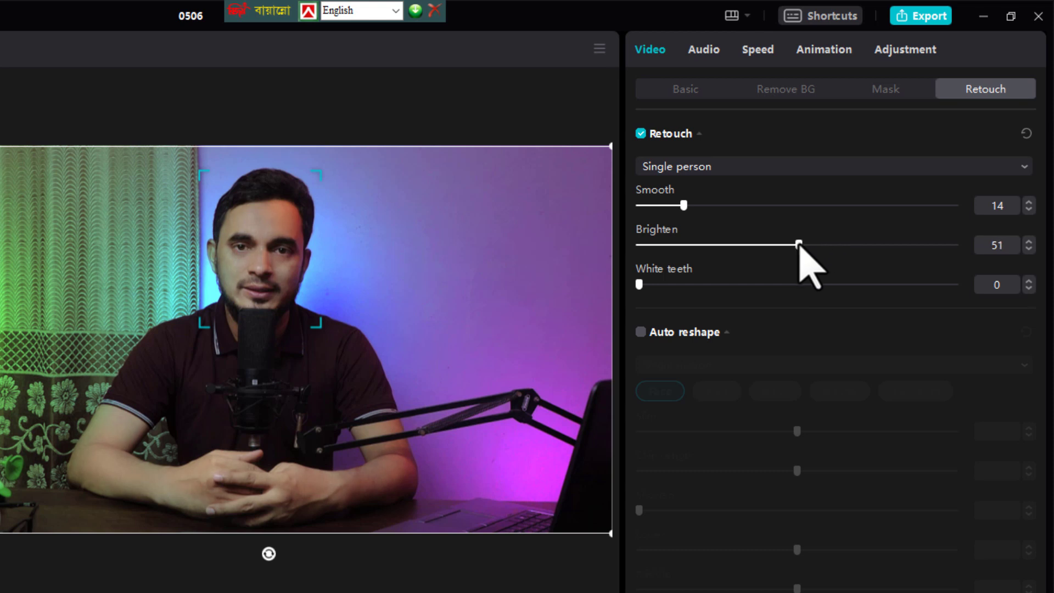
# - Review the clip's basic color, lightness and effects adjustments down to Sharpen and Clarity
pyautogui.click(906, 51)
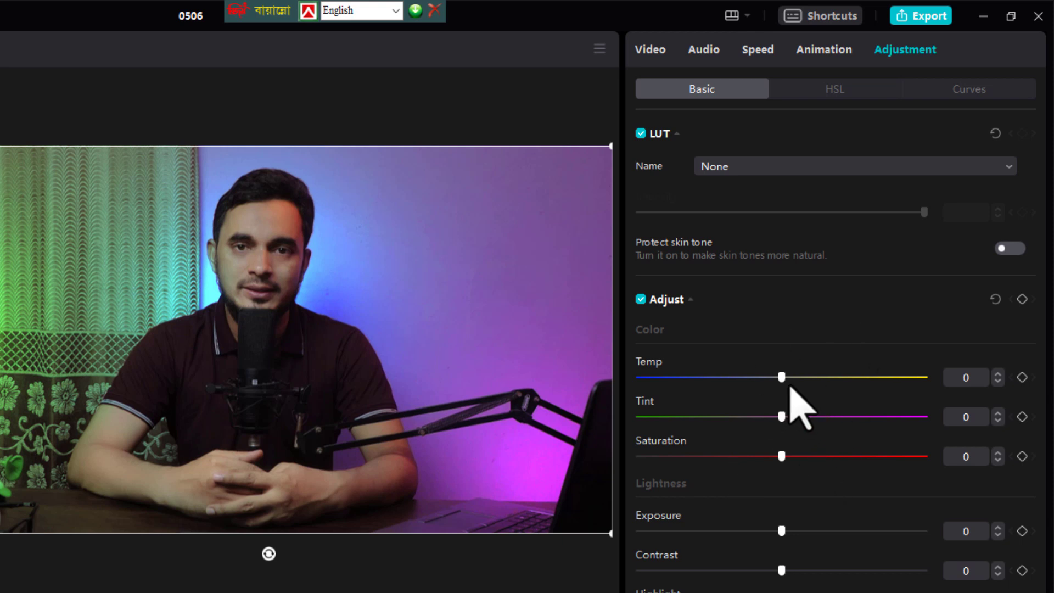
pyautogui.scroll(-2, 757, 483)
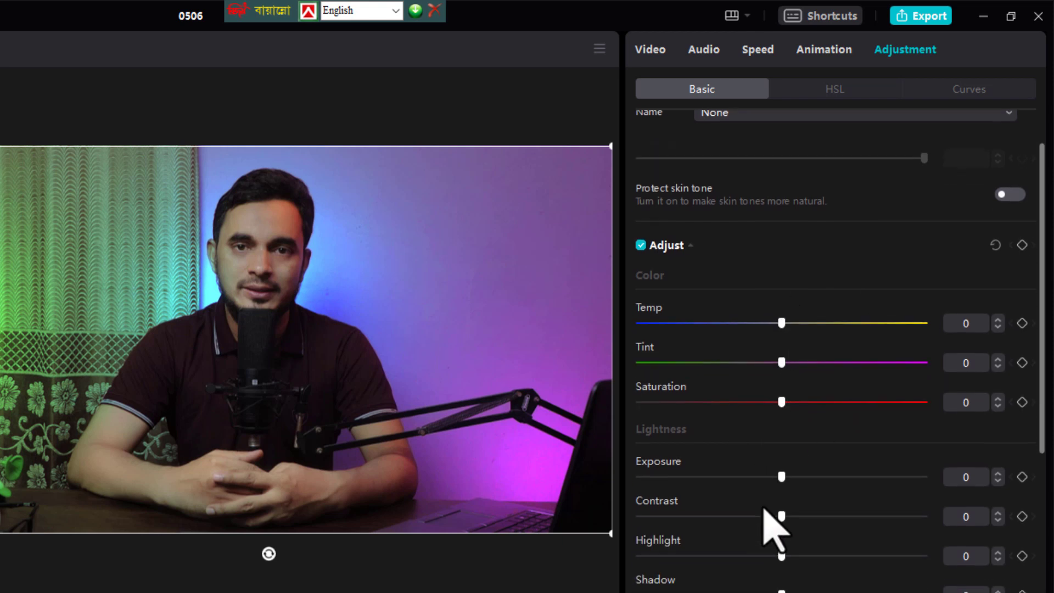
pyautogui.scroll(-1, 714, 538)
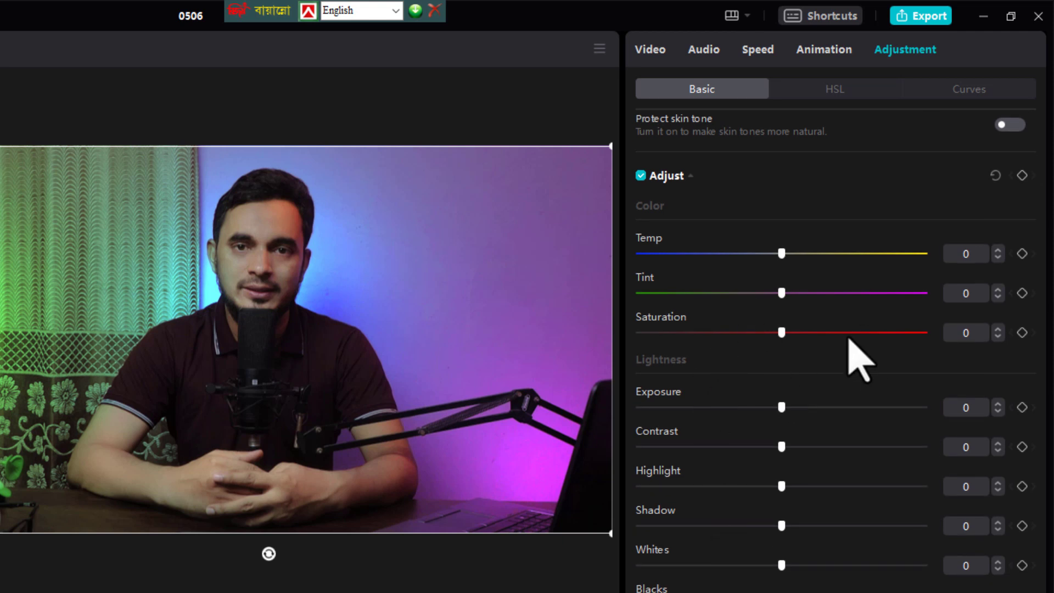
pyautogui.scroll(-3, 850, 373)
pyautogui.scroll(-3, 818, 470)
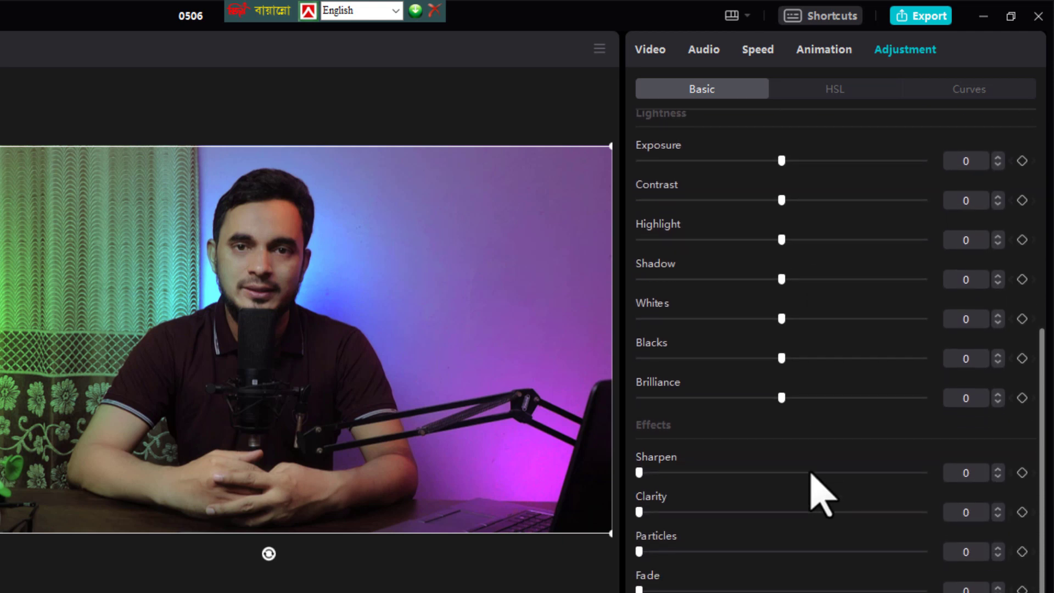